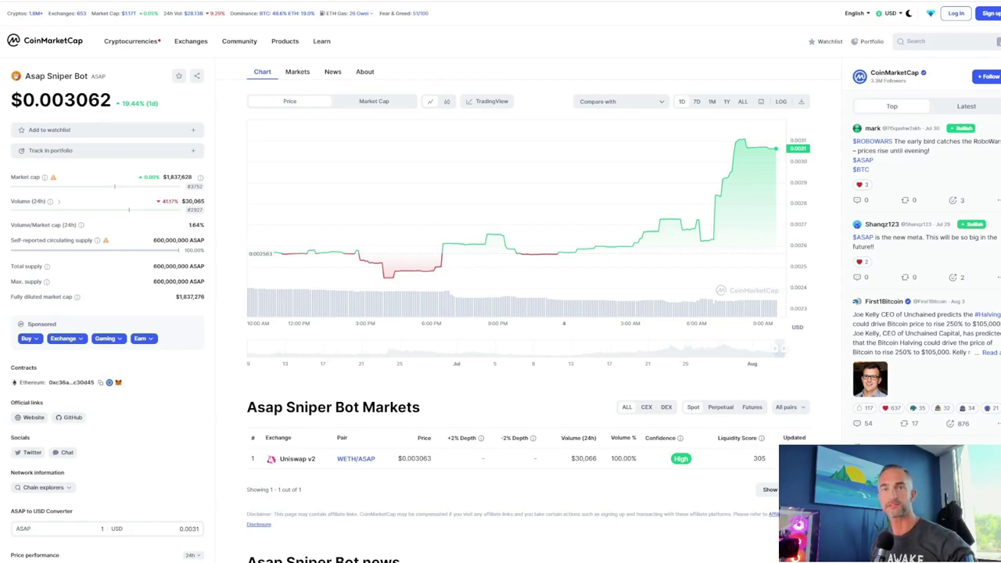
Step: Copy the Asap Sniper Bot contract address from CoinMarketCap and import it into MetaMask as the custom token ASAP
mouse_move(610, 181)
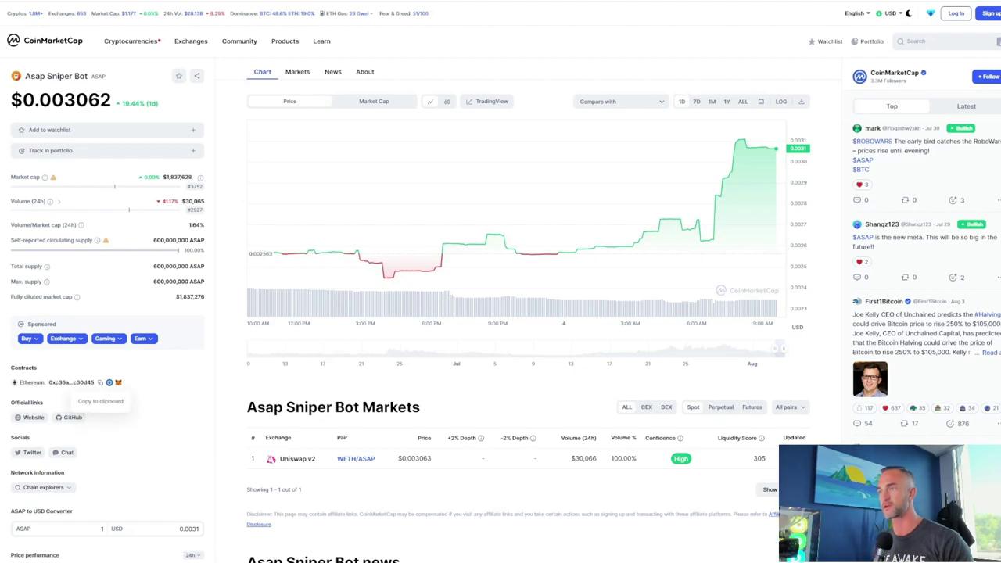
click(108, 382)
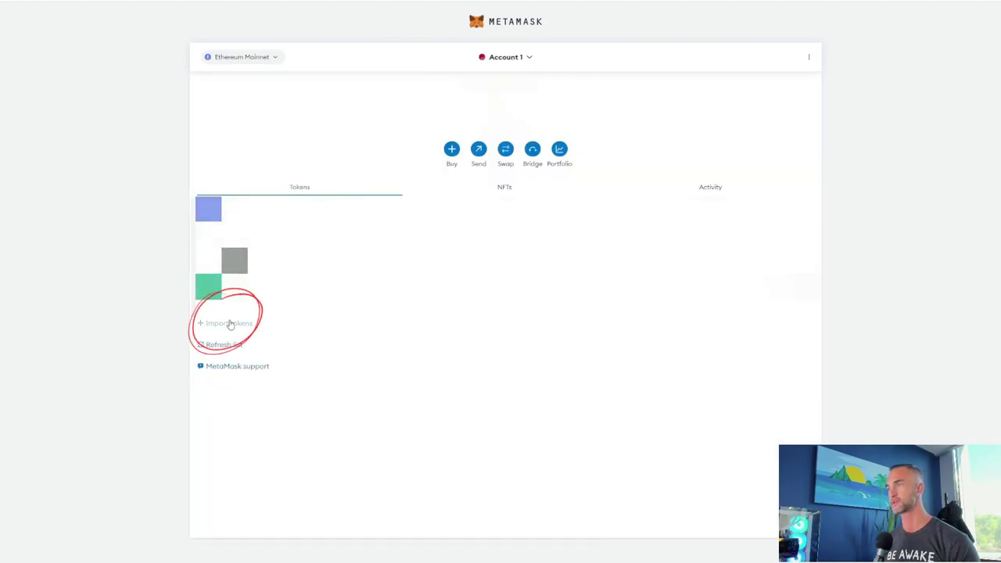
click(227, 323)
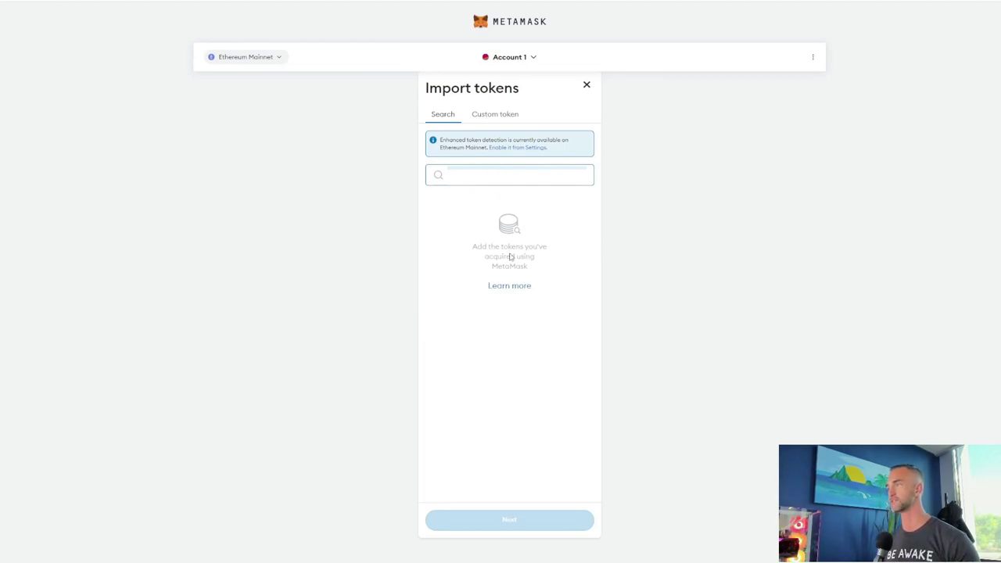
click(501, 119)
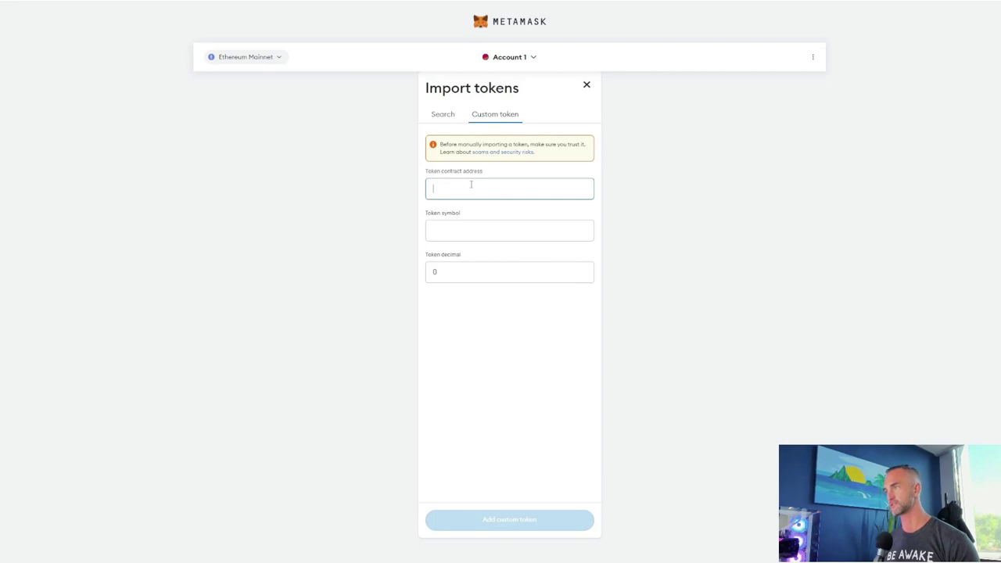
key(ctrl+v)
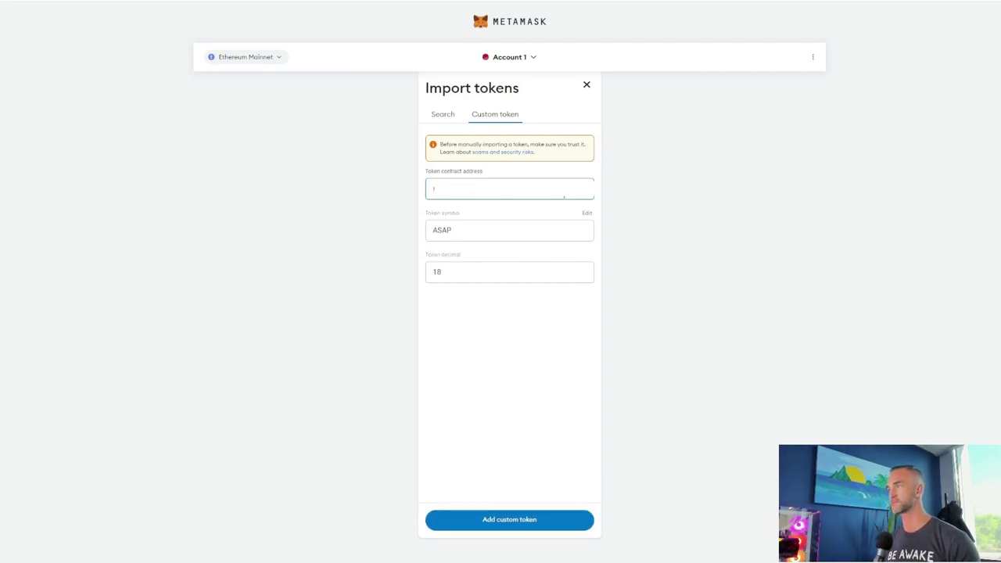
click(508, 518)
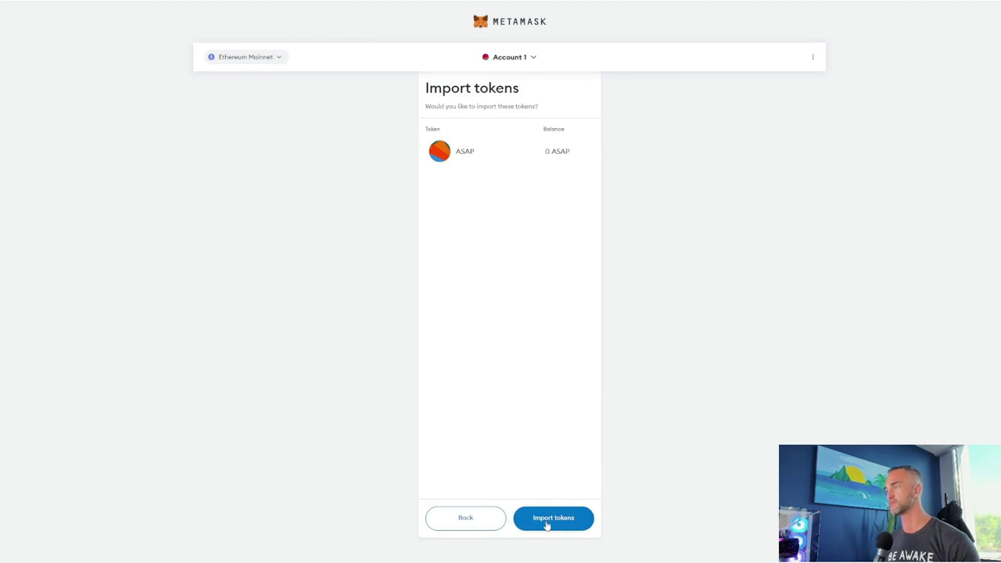
click(547, 520)
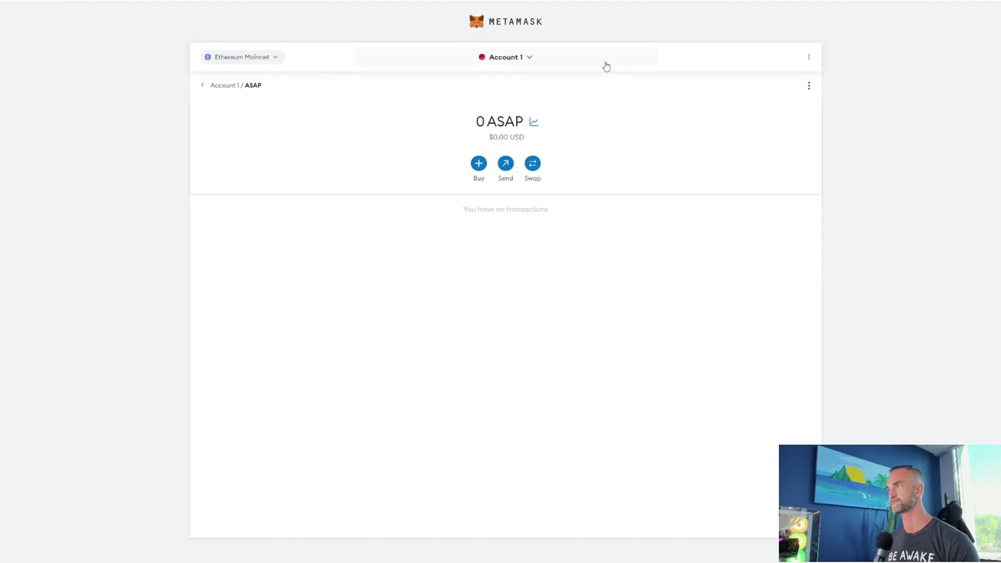
Step: Return to the account's token list in MetaMask, open the ASAP token's page and choose to buy it
click(223, 88)
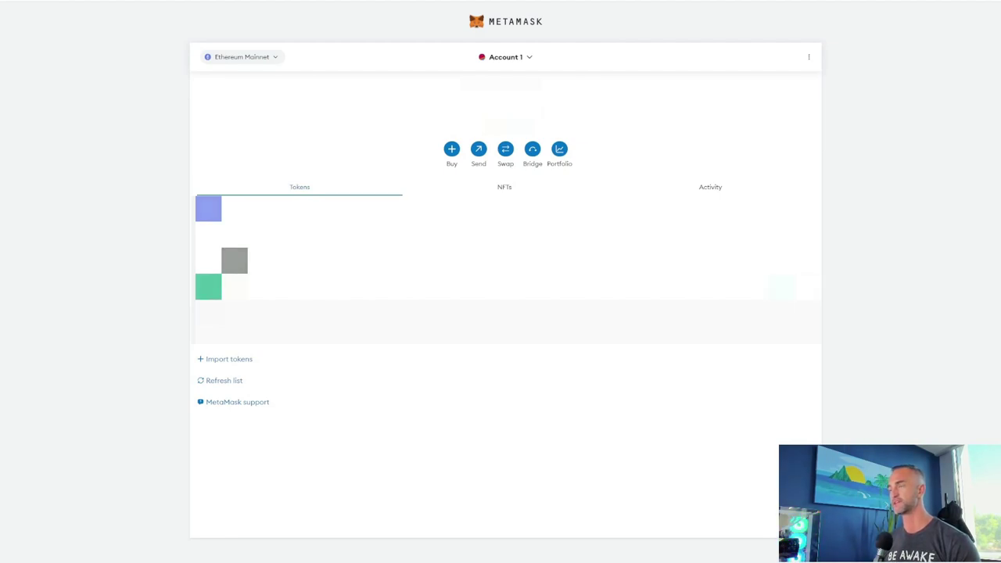
click(331, 331)
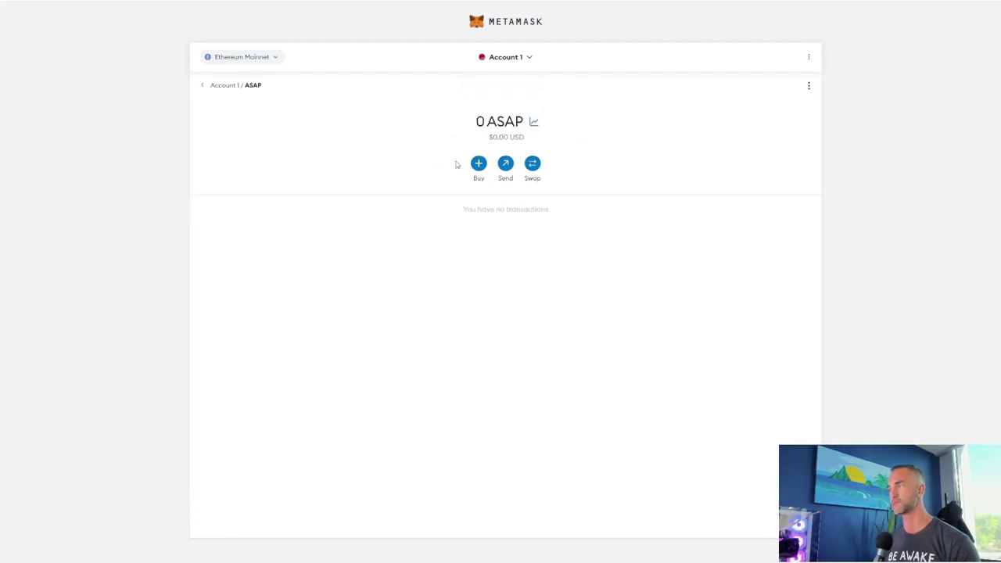
click(479, 167)
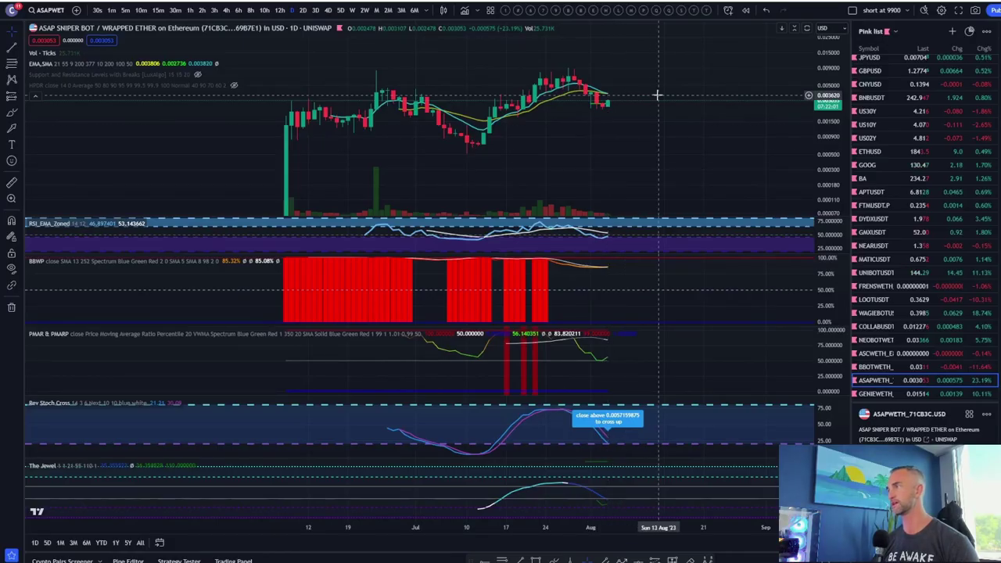
Step: Switch to Banter Bubbles, view the KCS coin's discussion window and close it again
scroll(657, 95, down, 4)
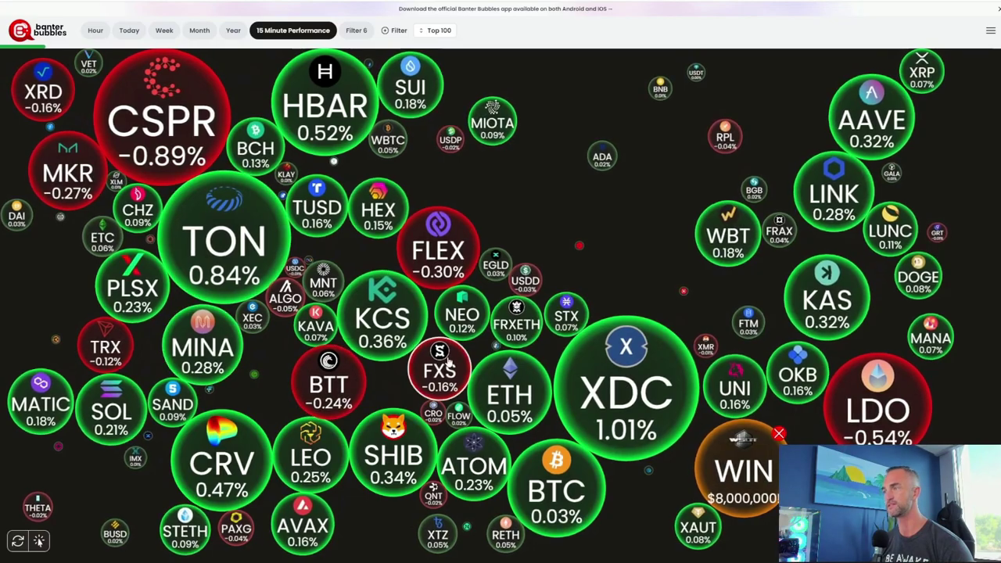
click(382, 313)
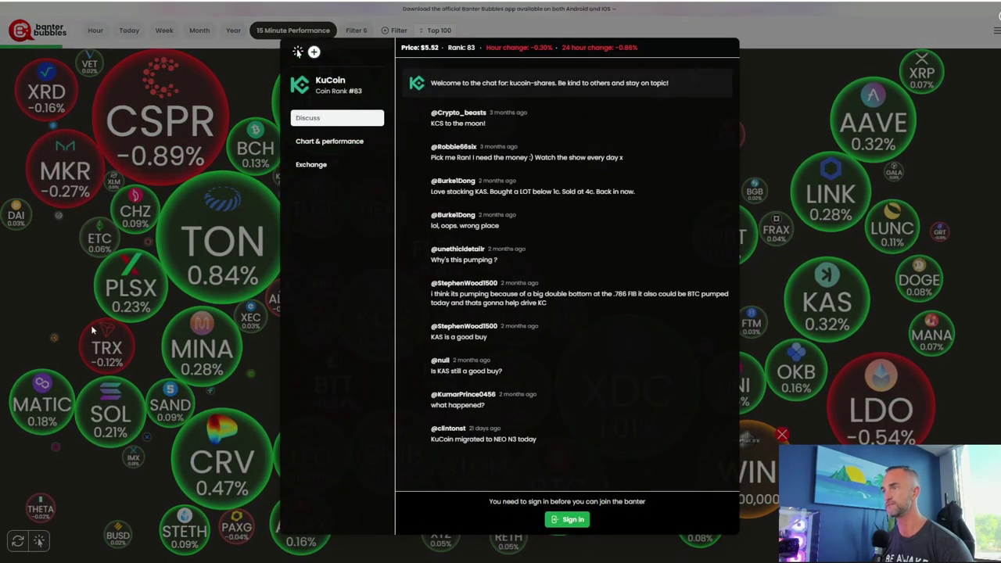
click(92, 330)
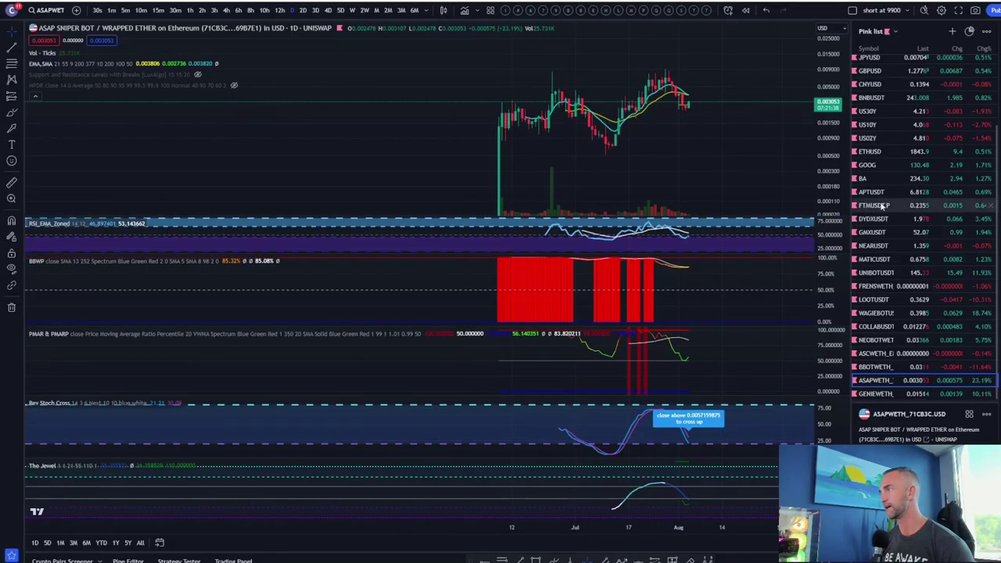
Step: Switch to TradingView and change the watchlist from Pink list to Hot 3
scroll(883, 201, up, 2)
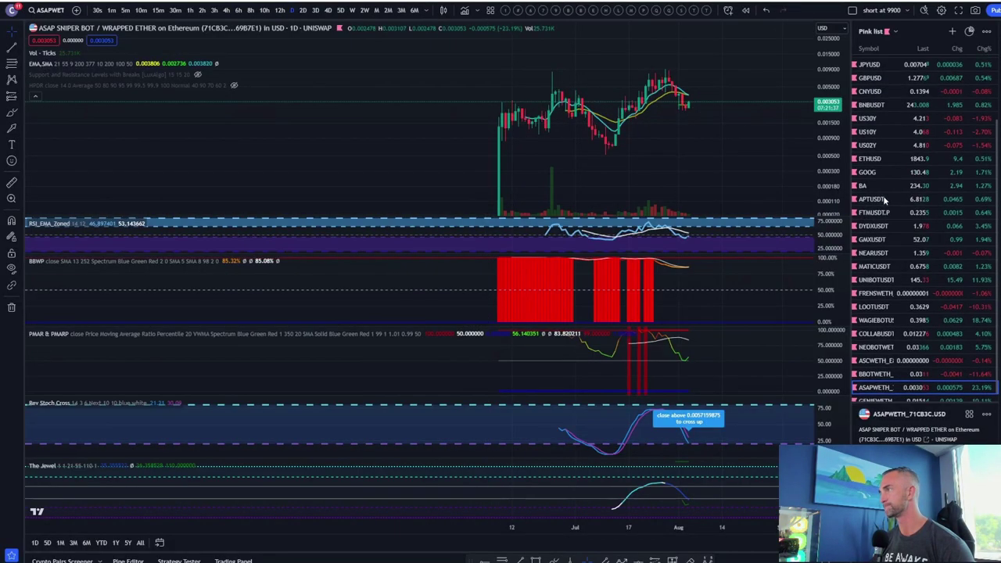
scroll(897, 266, down, 2)
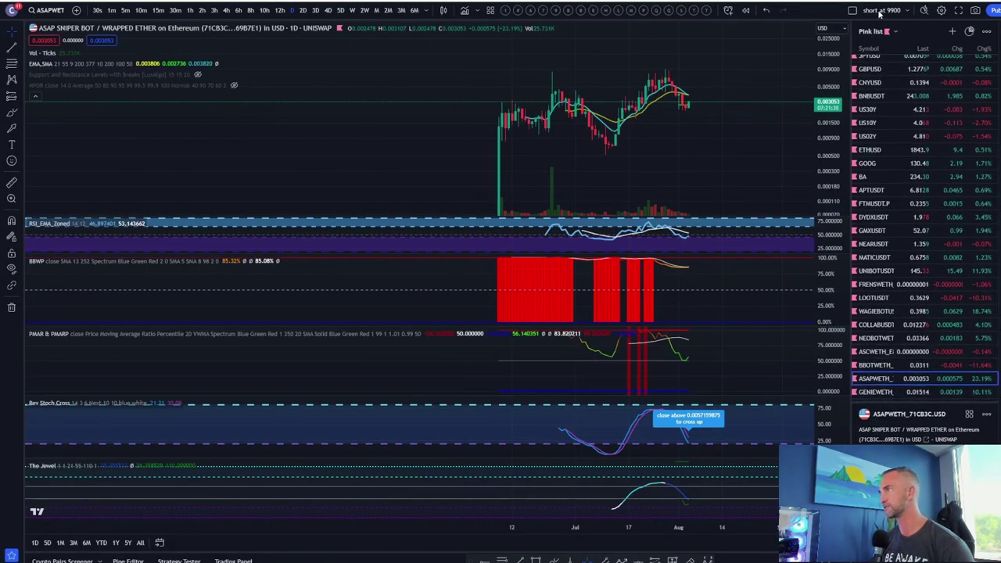
click(896, 36)
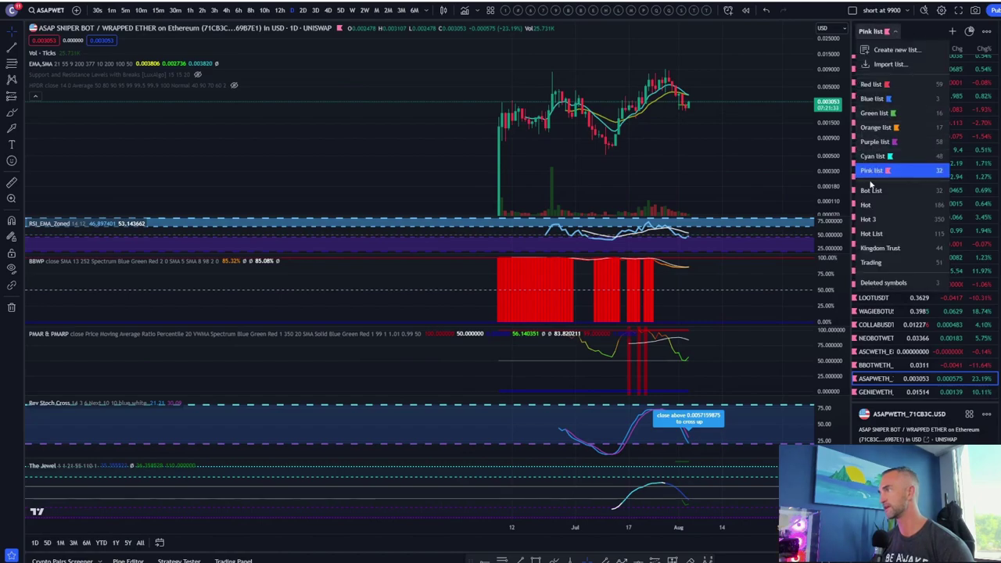
click(868, 219)
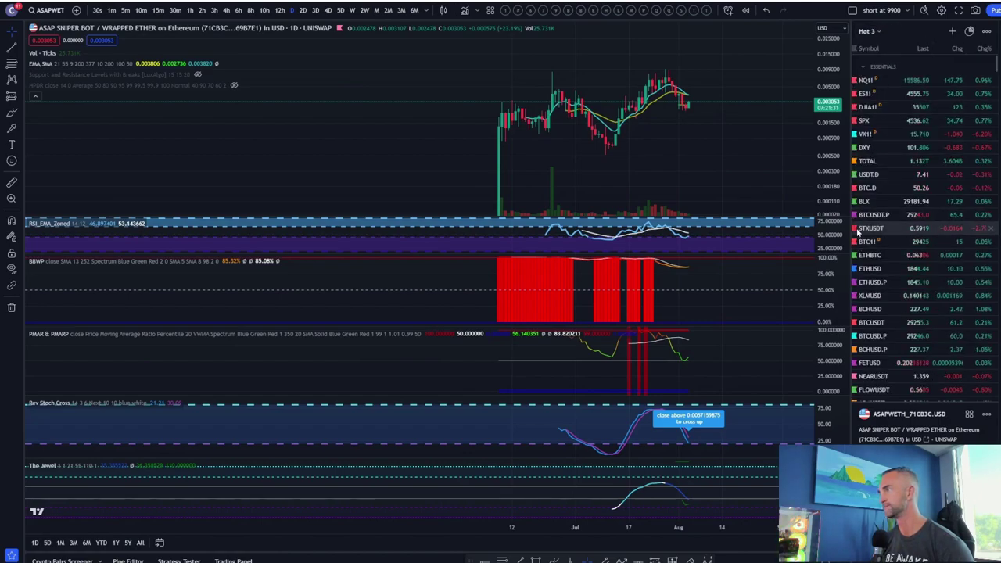
Step: Examine the NQ1! daily chart's recent candles, marked levels and oscillators, and bring up the ES1! chart for comparison
click(866, 80)
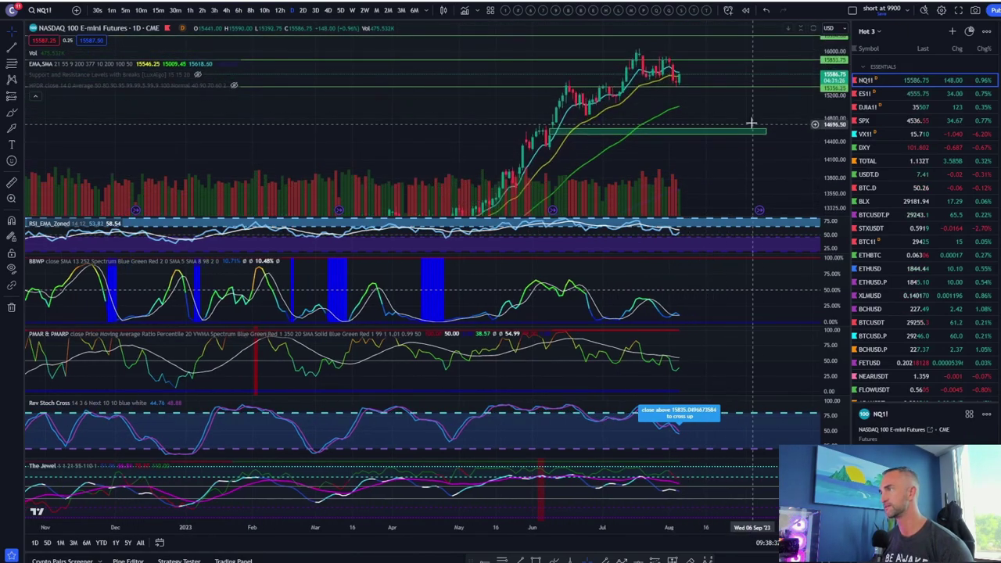
scroll(704, 117, up, 5)
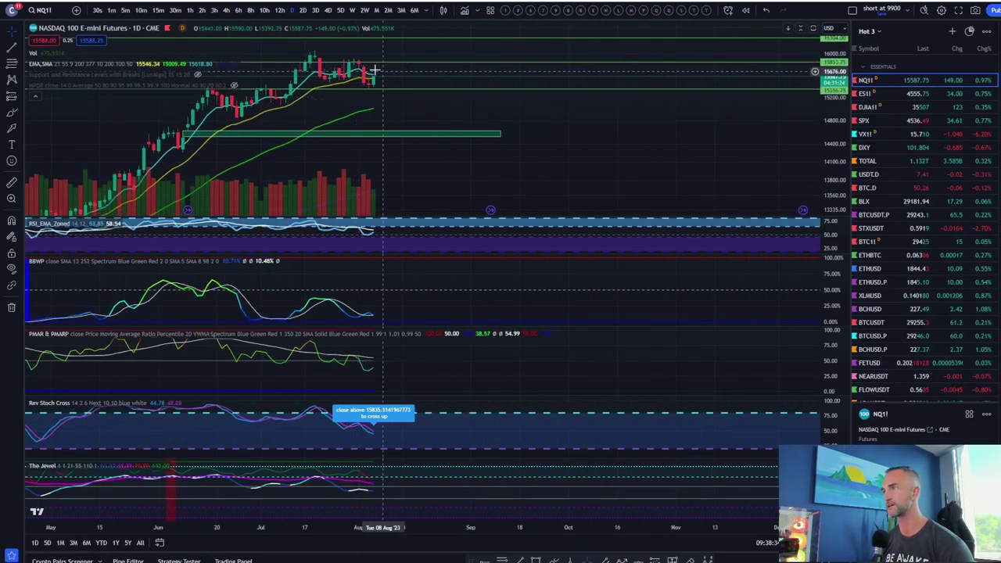
drag(419, 102, 543, 125)
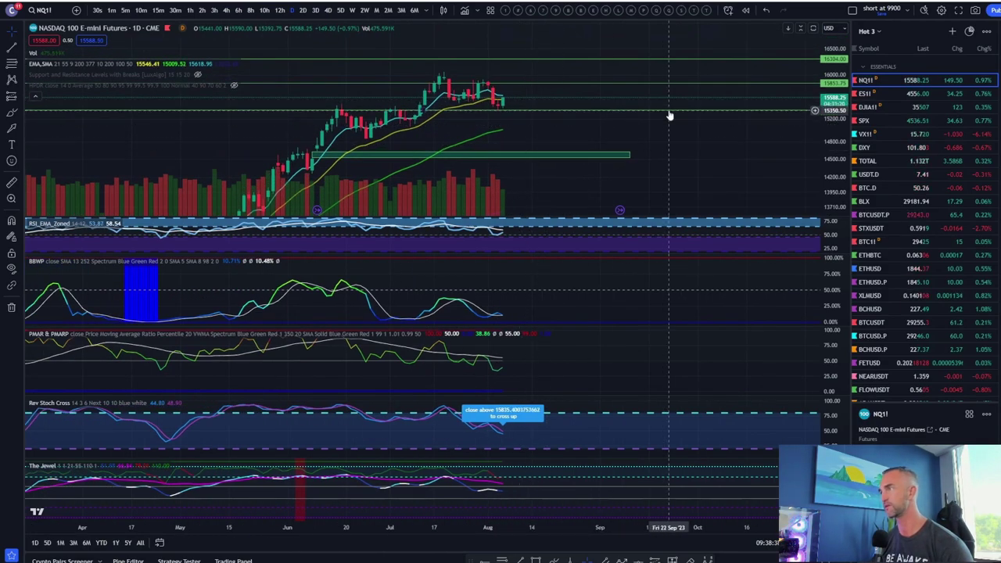
scroll(673, 110, down, 3)
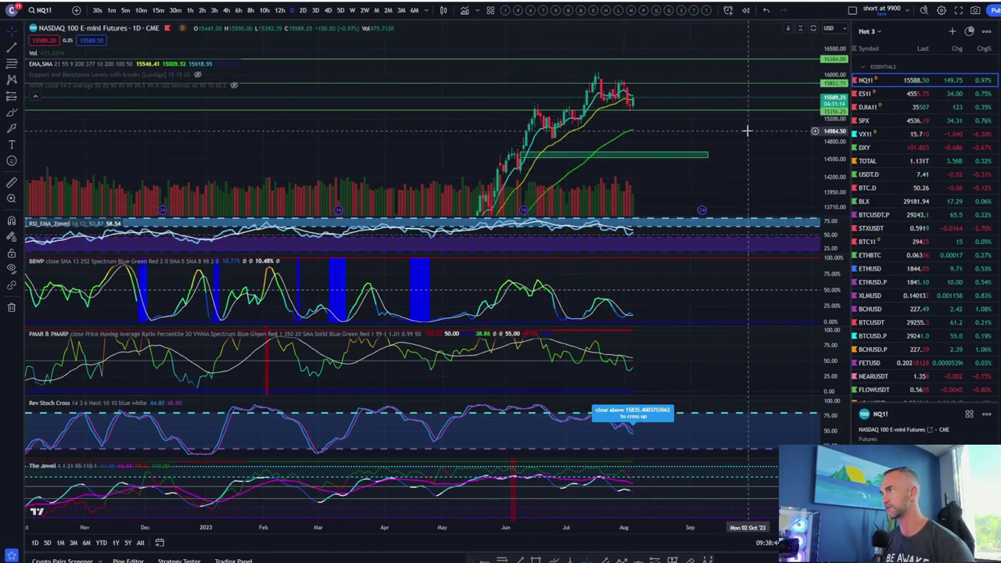
scroll(547, 117, up, 2)
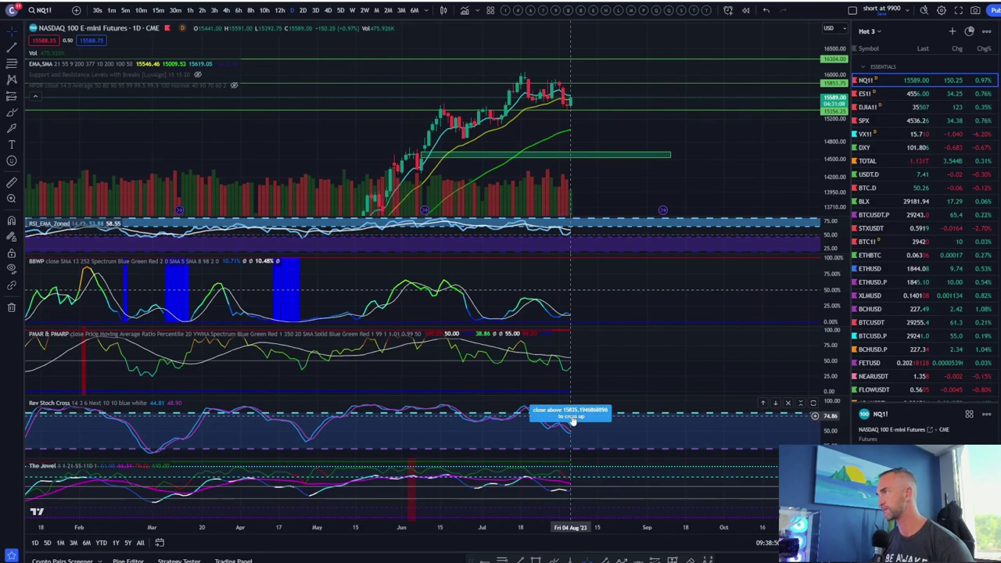
click(889, 96)
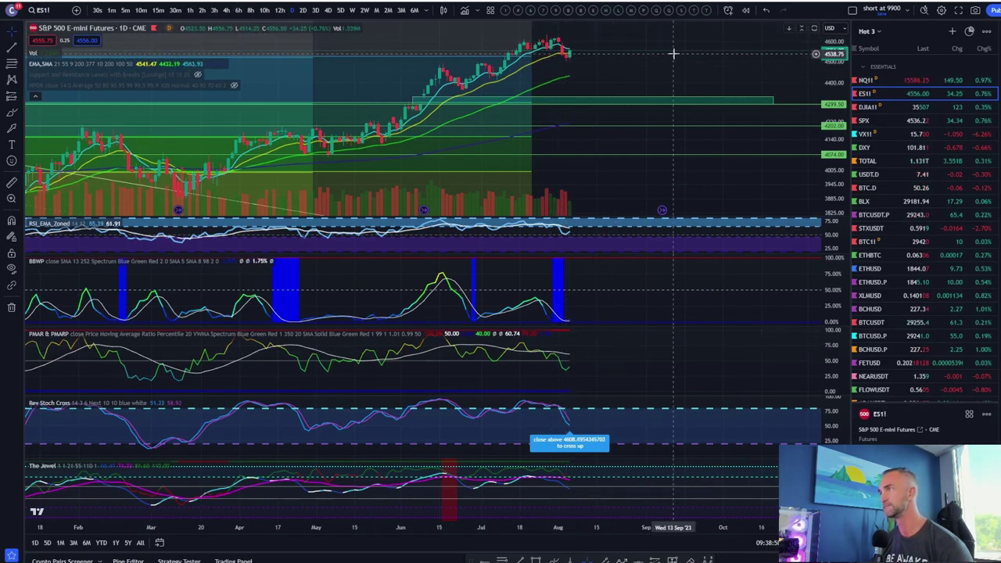
Step: Open the DJIA1! daily chart and examine the price history around the 34573 level back to early 2022
click(892, 107)
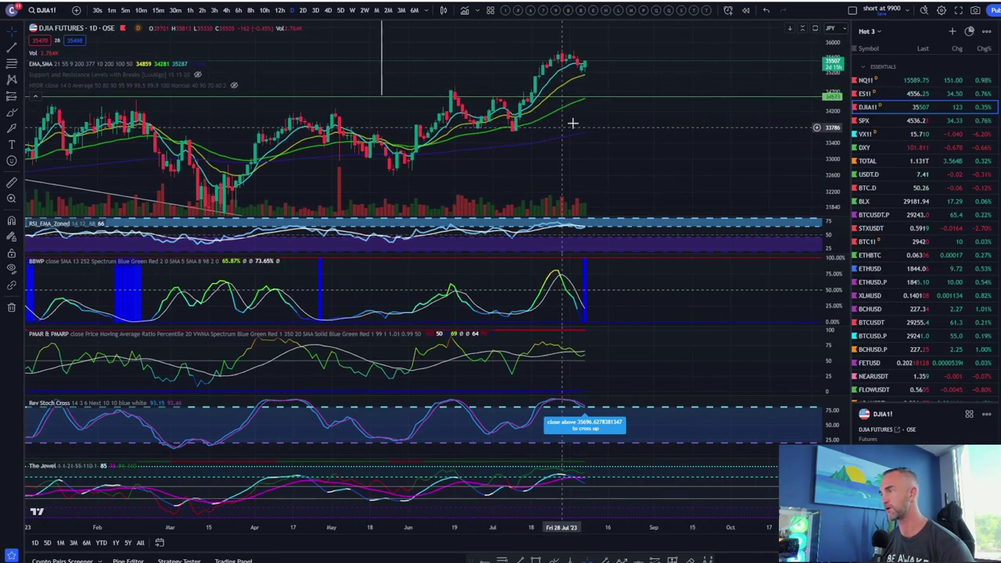
scroll(519, 179, down, 3)
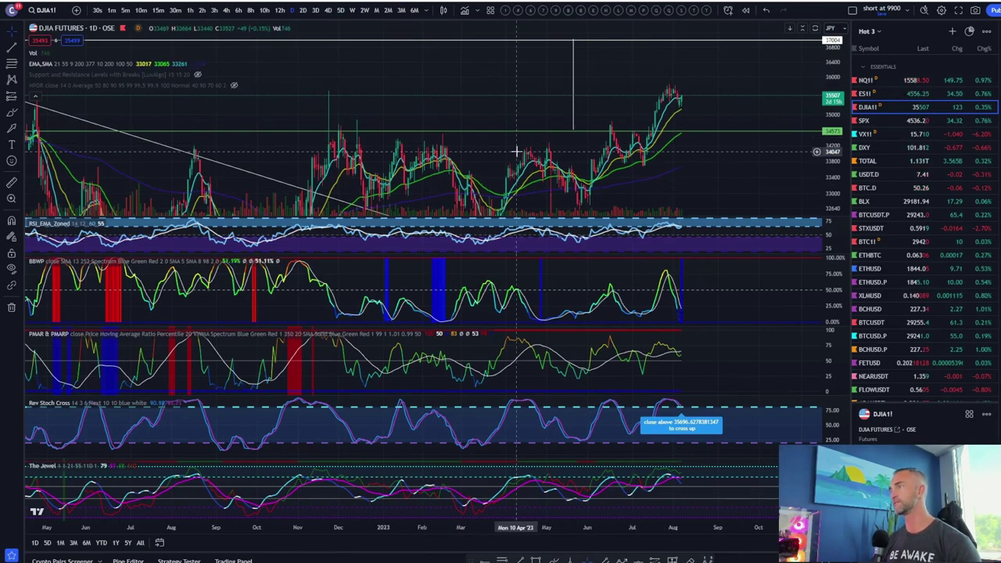
scroll(652, 97, down, 3)
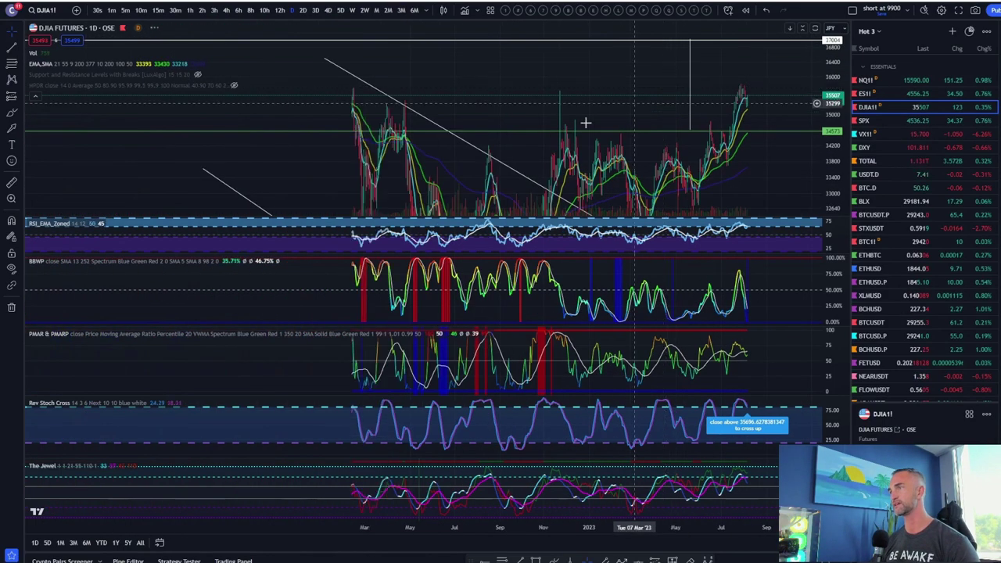
scroll(765, 104, up, 3)
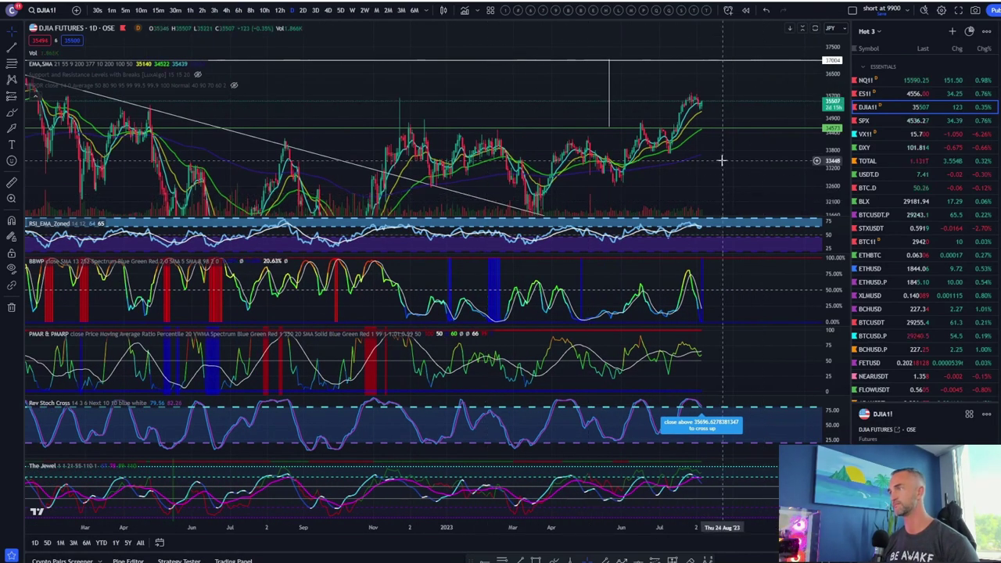
drag(720, 161, 618, 139)
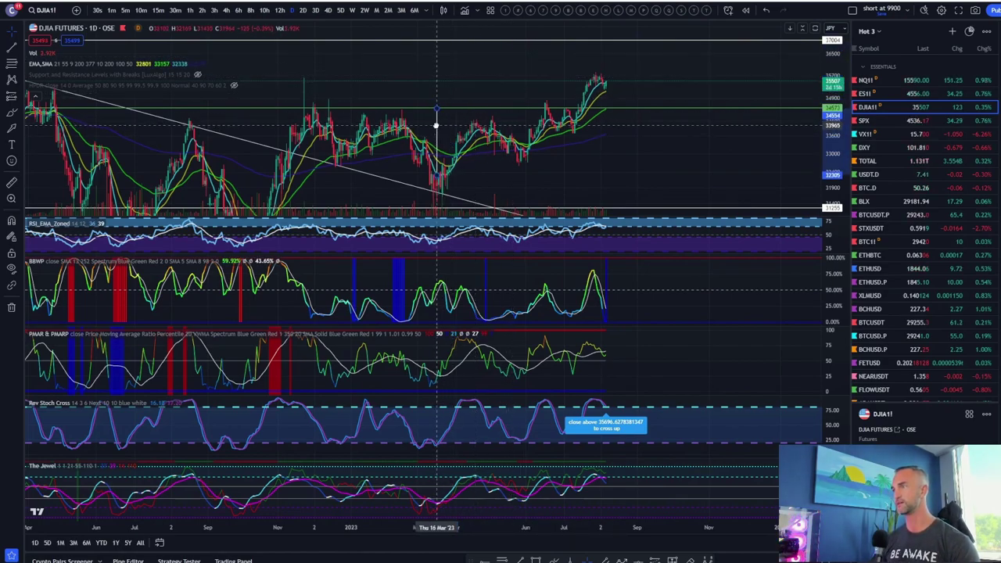
Step: Extend the vertical line at March 2023 down to the 31255 level and move it so it rises from the 34573 breakout level to about 38000
click(436, 125)
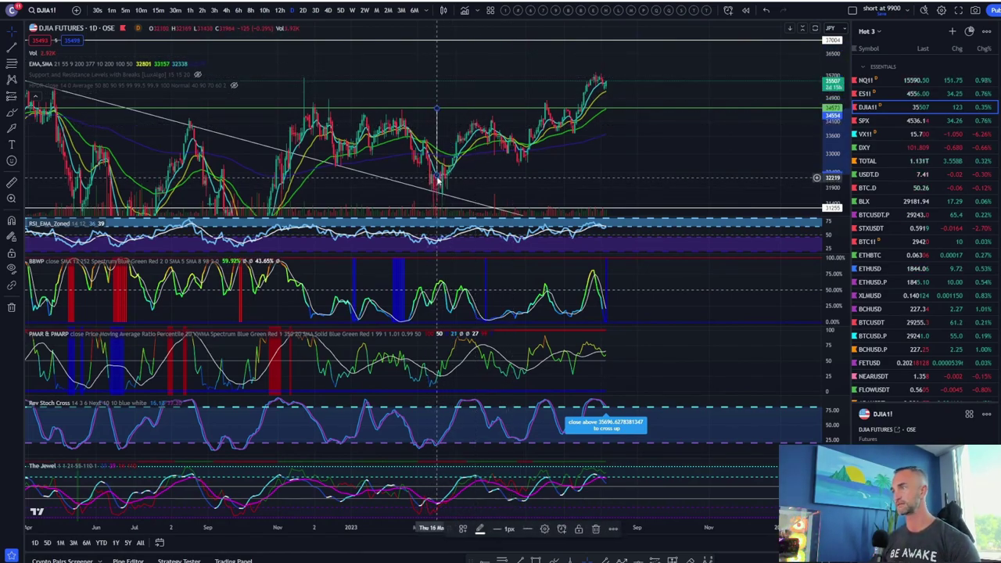
drag(437, 179, 438, 182)
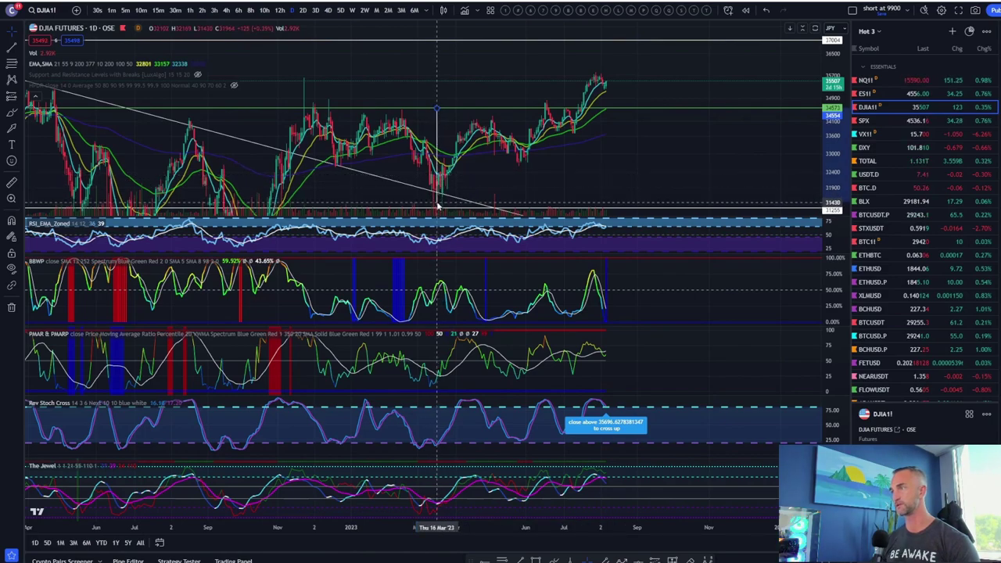
click(440, 185)
drag(439, 169, 496, 74)
drag(676, 74, 676, 111)
scroll(384, 107, down, 5)
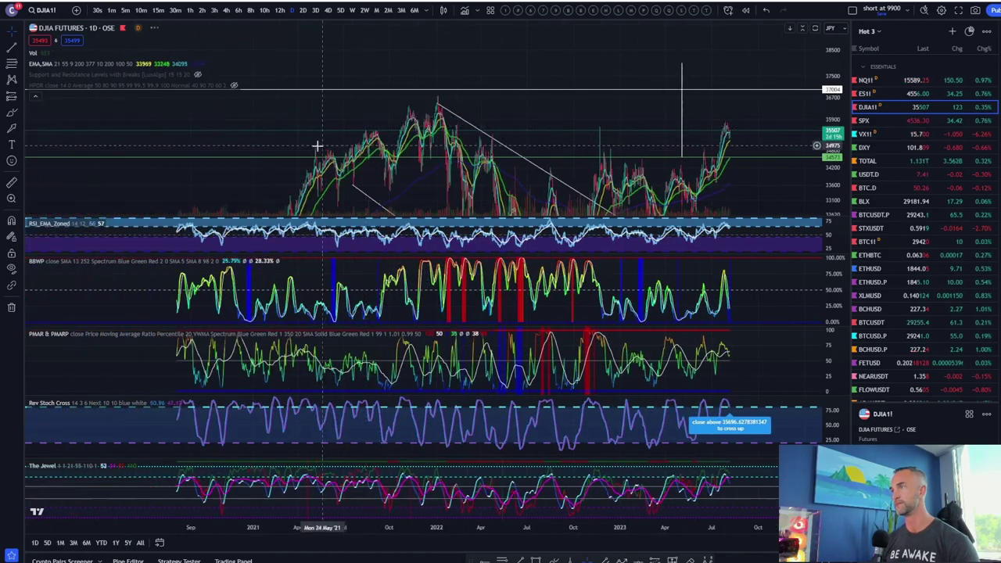
scroll(615, 60, up, 3)
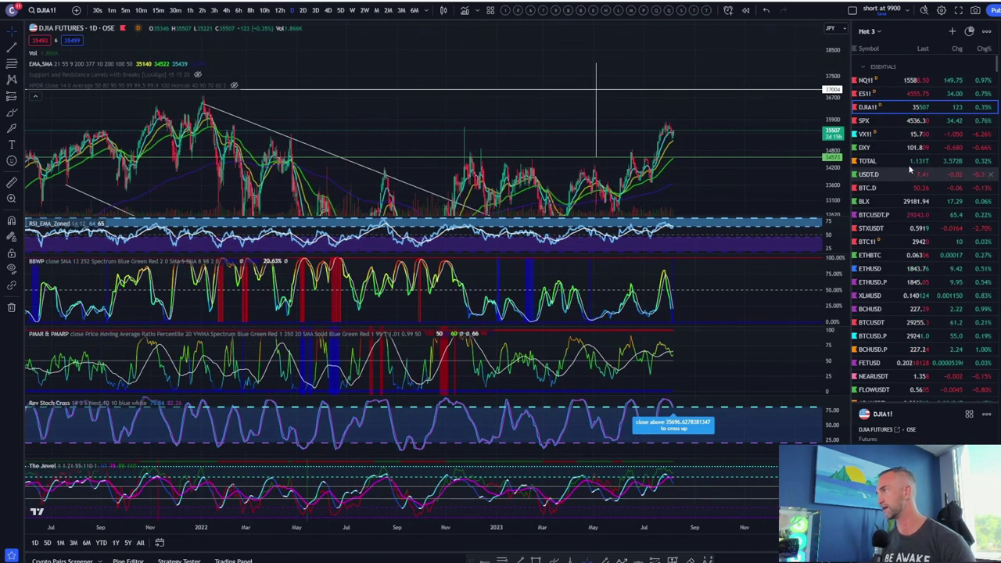
Step: Open the DXY daily chart and examine recent price against the descending trendline and the 103.477 and 100.976 levels
click(891, 147)
scroll(610, 127, up, 5)
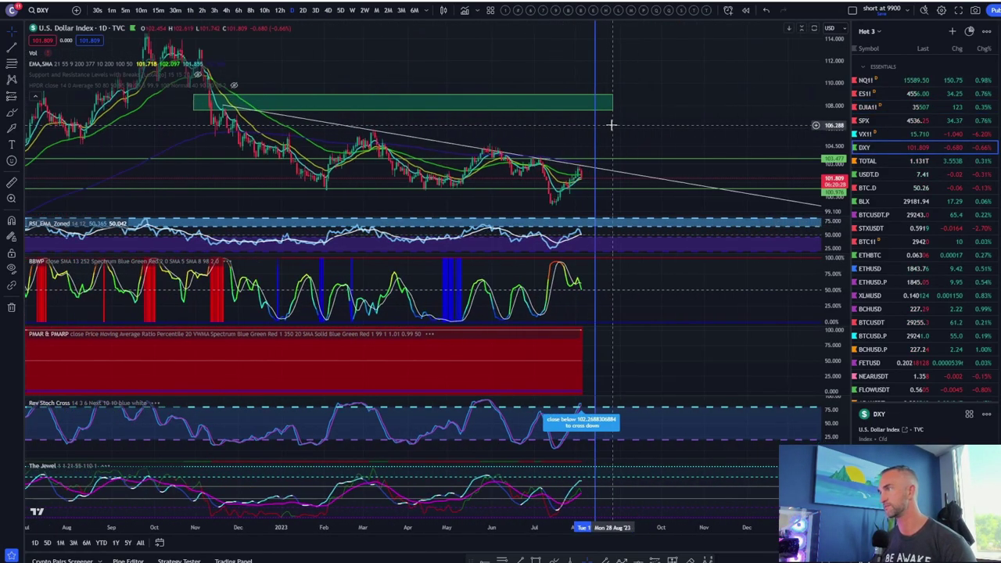
drag(669, 114, 730, 70)
scroll(368, 208, down, 3)
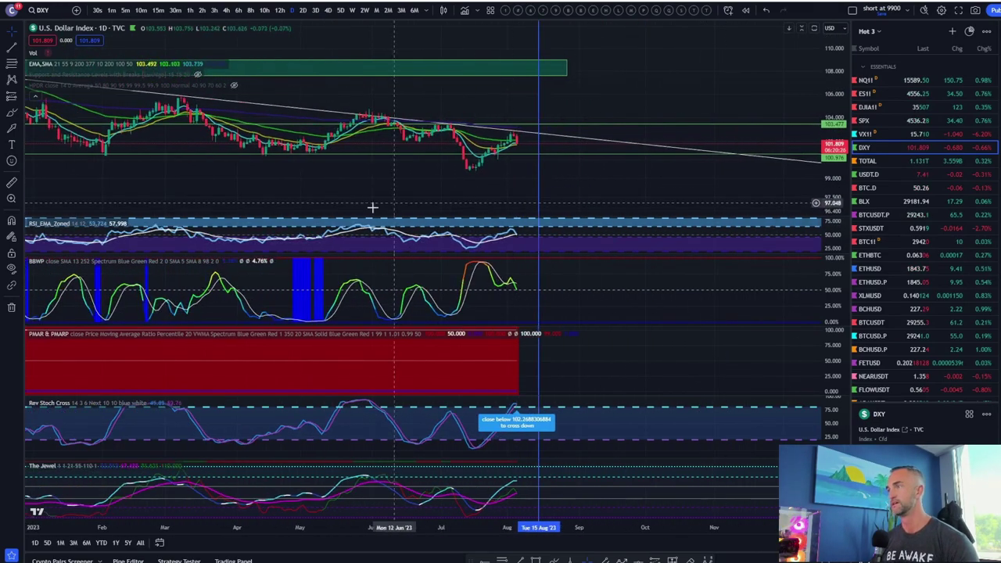
scroll(347, 208, up, 3)
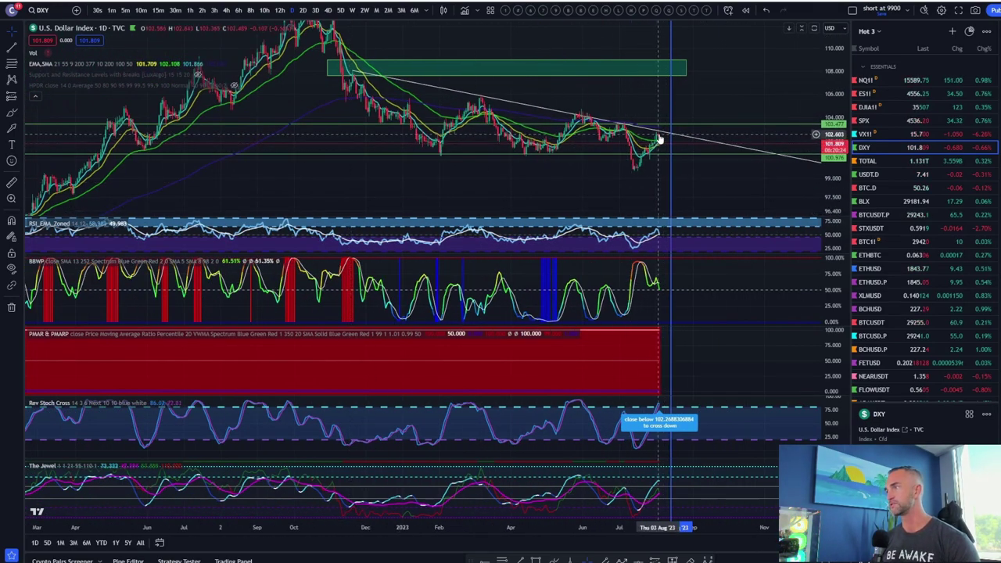
Step: Examine the latest DXY daily candles up close between the descending trendline and the 100.976 level
scroll(750, 176, up, 3)
drag(833, 209, 833, 166)
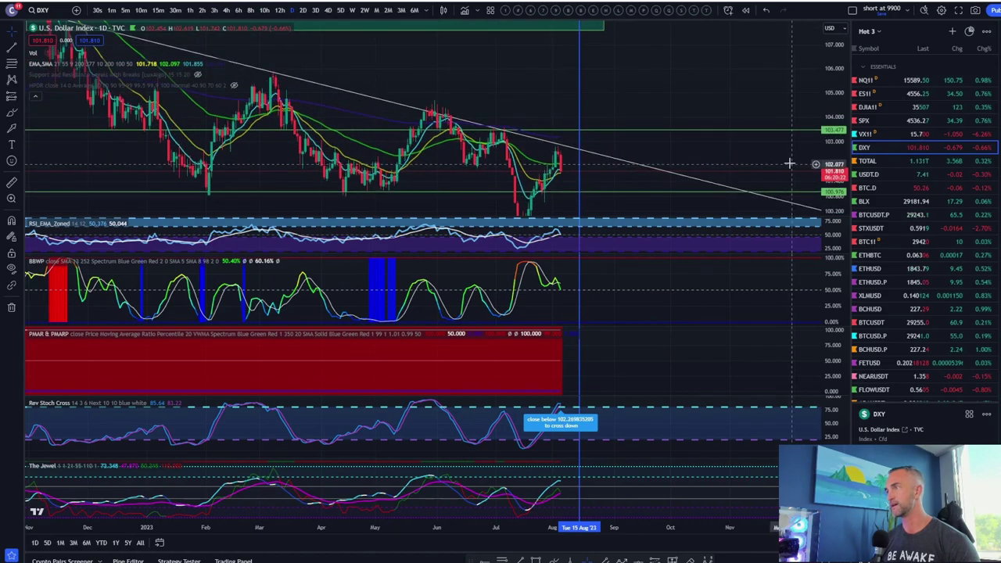
drag(724, 149, 723, 127)
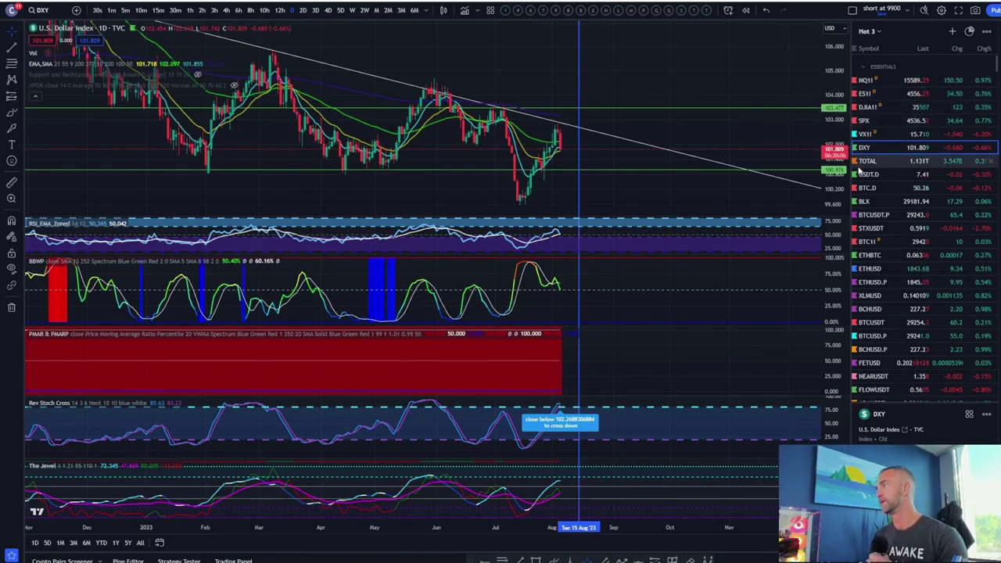
Step: Find XAUUSD under precious metals in the watchlist and examine its daily price against the ascending trendline and green support zone
scroll(892, 274, down, 10)
scroll(892, 274, down, 10)
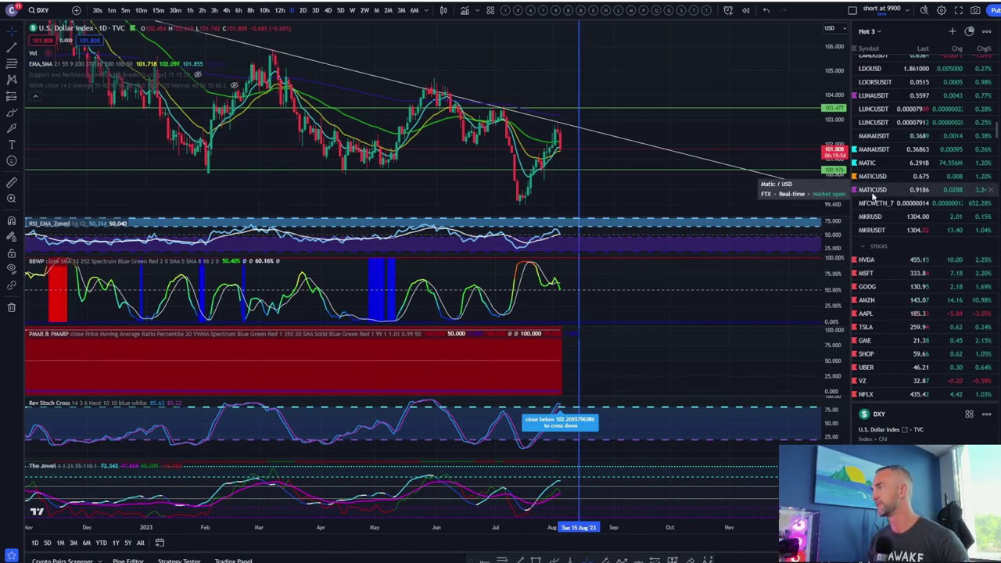
scroll(873, 197, up, 6)
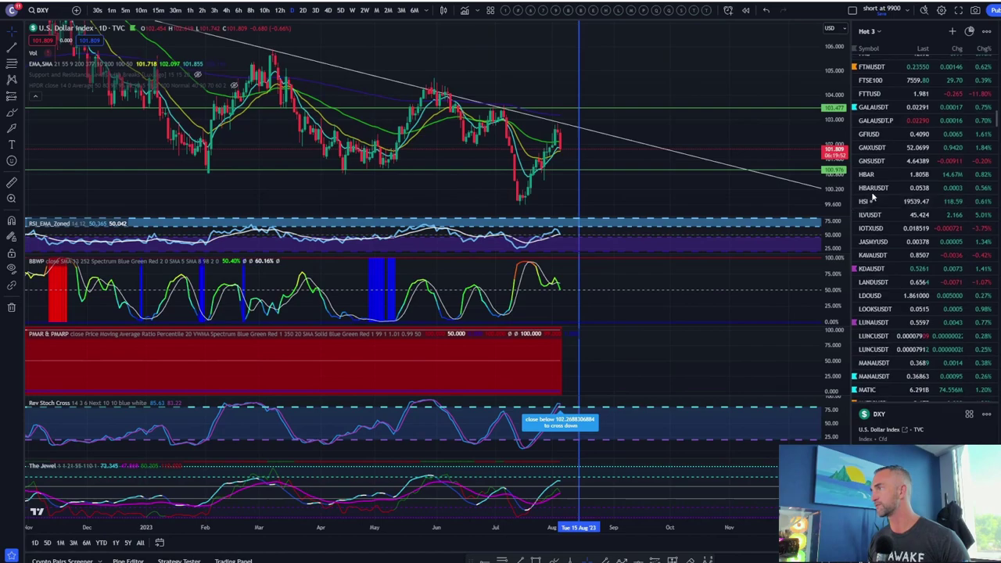
scroll(874, 163, up, 4)
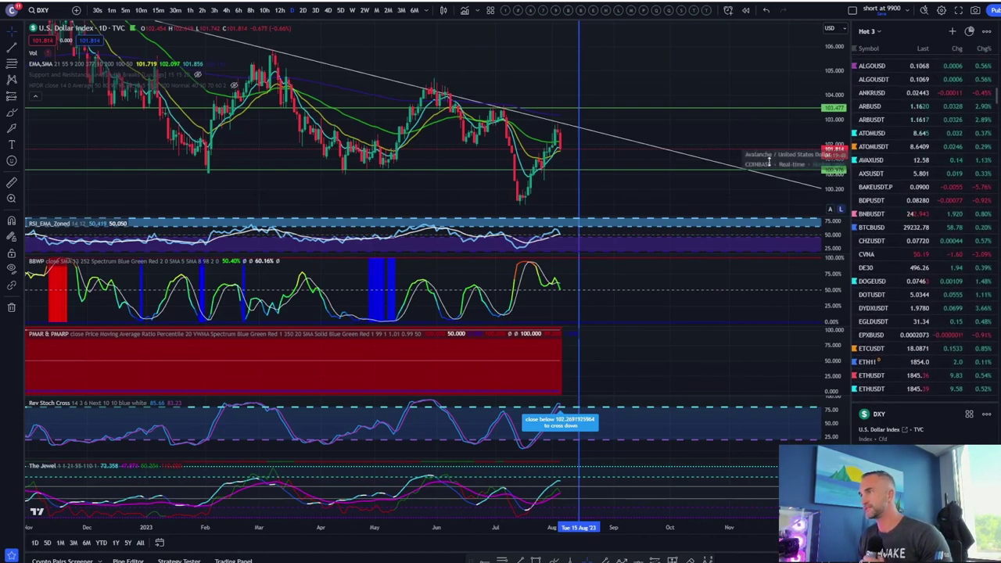
scroll(892, 168, up, 5)
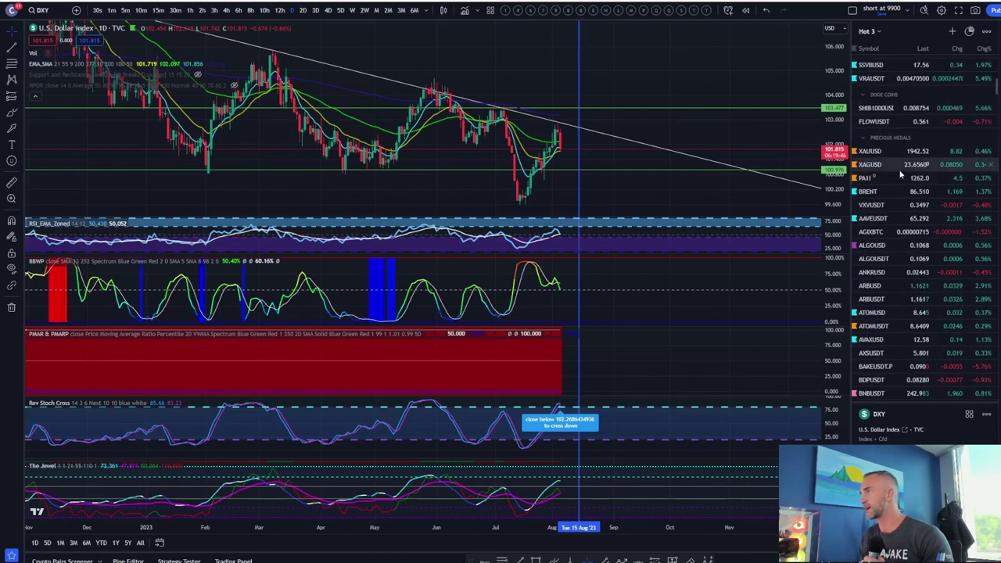
click(889, 150)
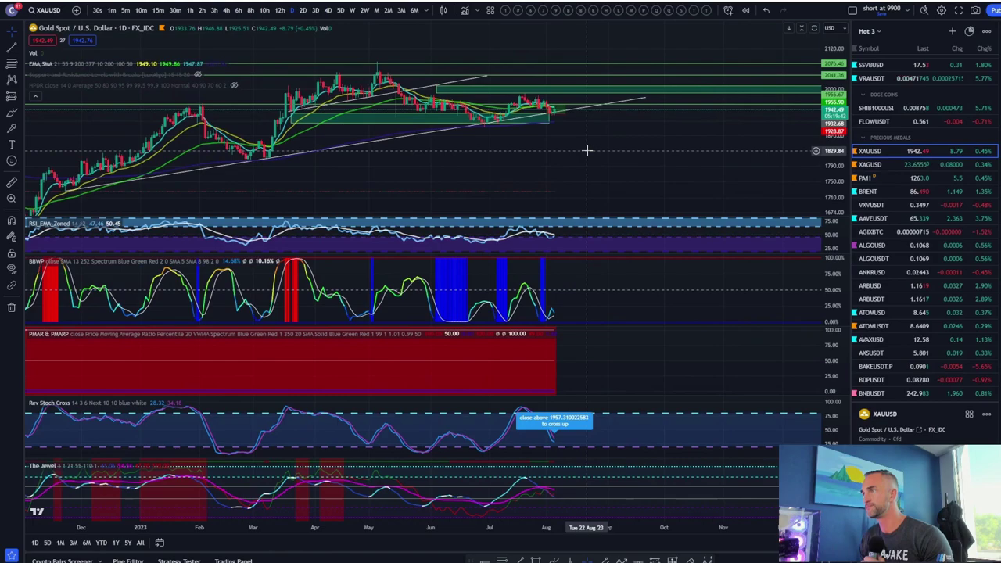
scroll(830, 139, up, 5)
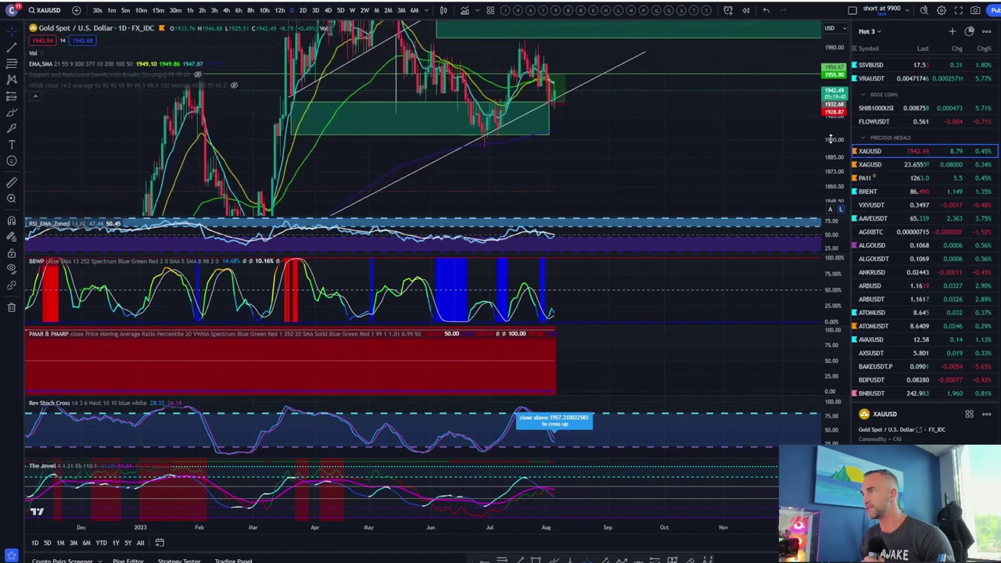
drag(831, 140, 831, 95)
drag(600, 125, 609, 139)
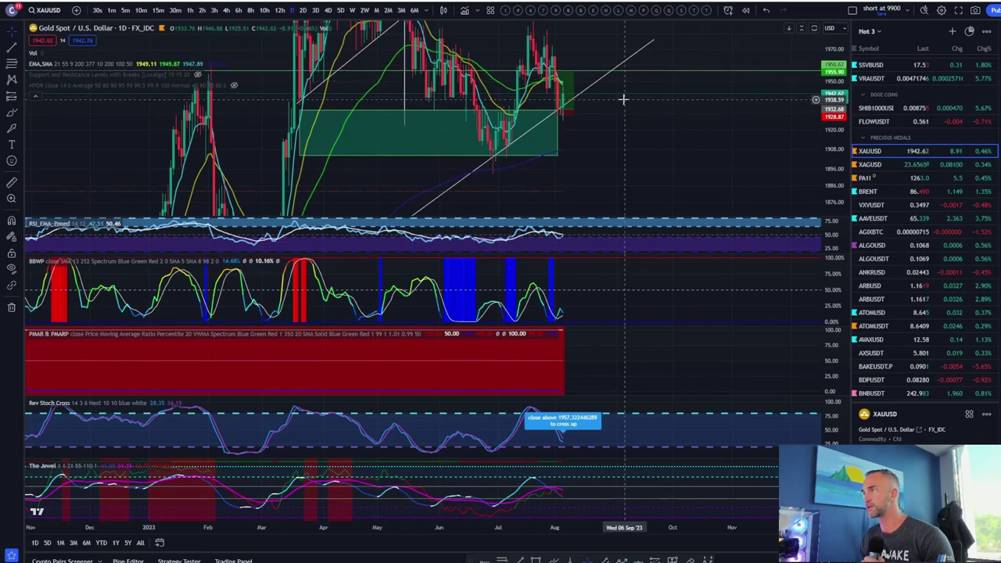
scroll(623, 98, up, 4)
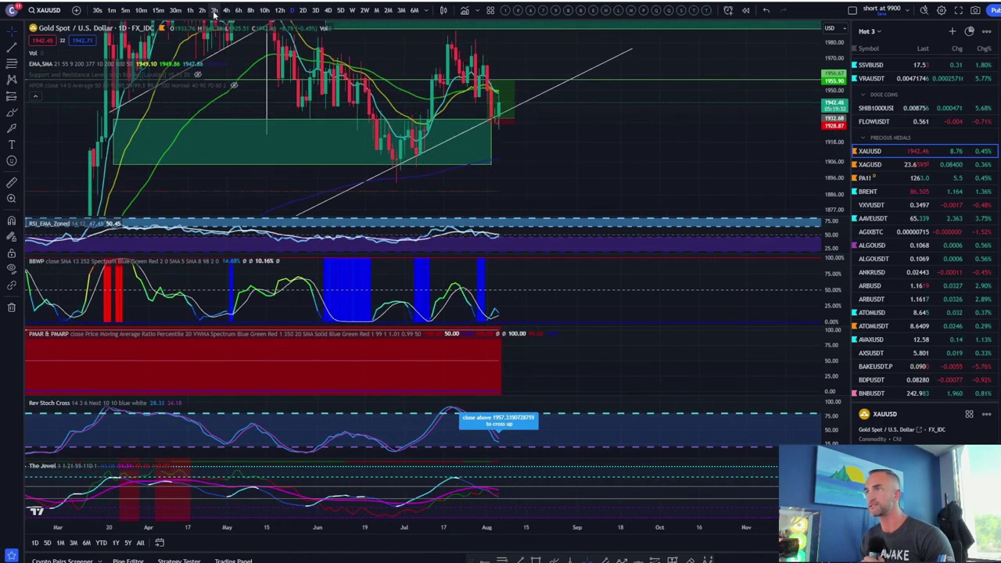
Step: Switch the XAUUSD chart to the 15-minute timeframe and examine recent price around the ascending trendline
click(159, 11)
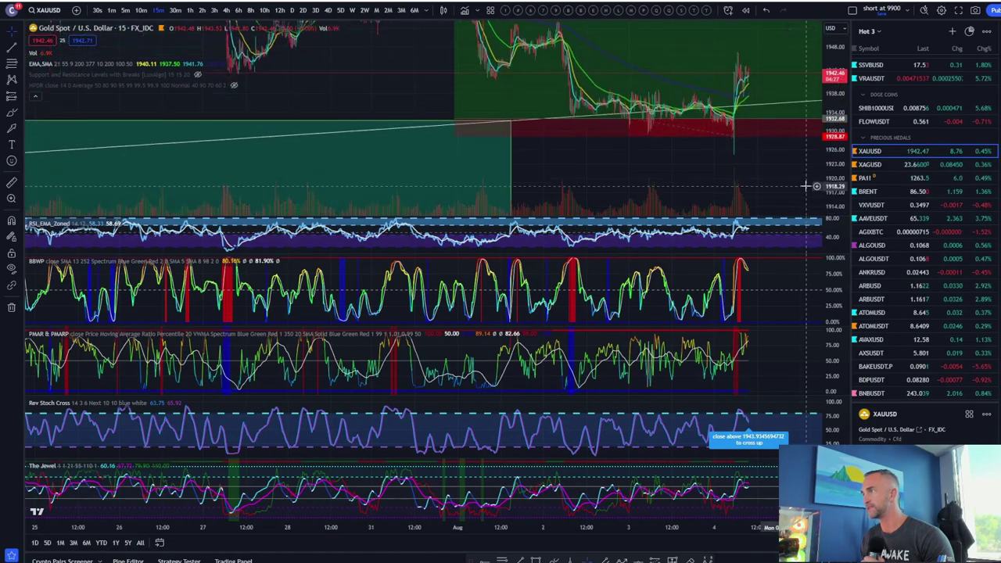
drag(784, 154, 620, 155)
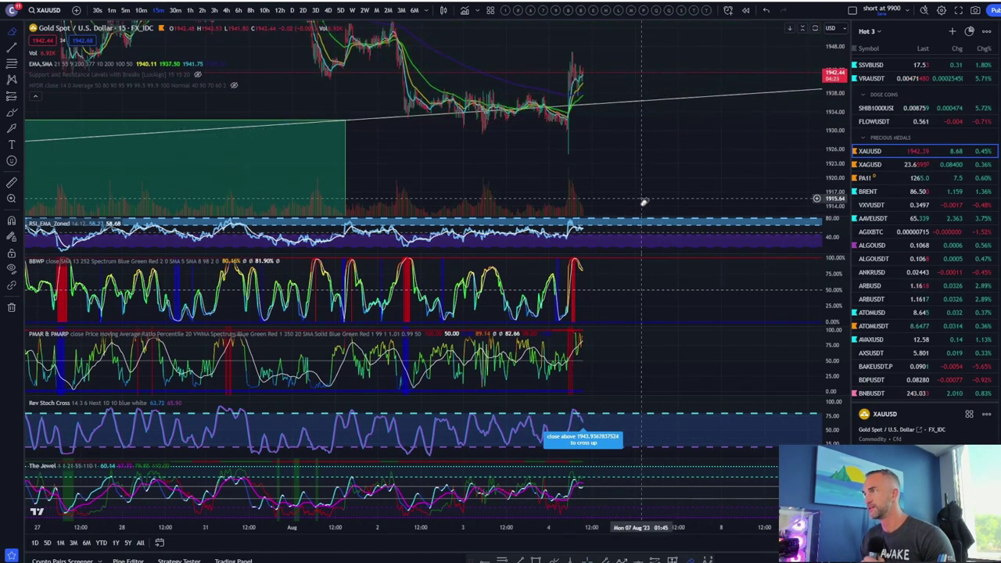
scroll(764, 156, down, 3)
drag(686, 151, 615, 156)
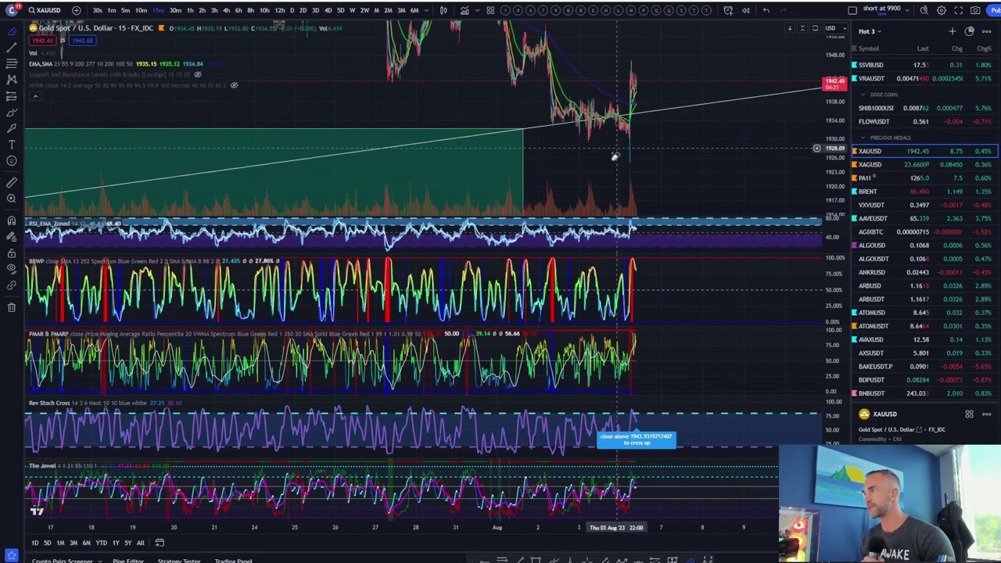
Step: Open the XAGUSD chart, change it to the 4-hour timeframe and examine price between the two green zones
click(874, 166)
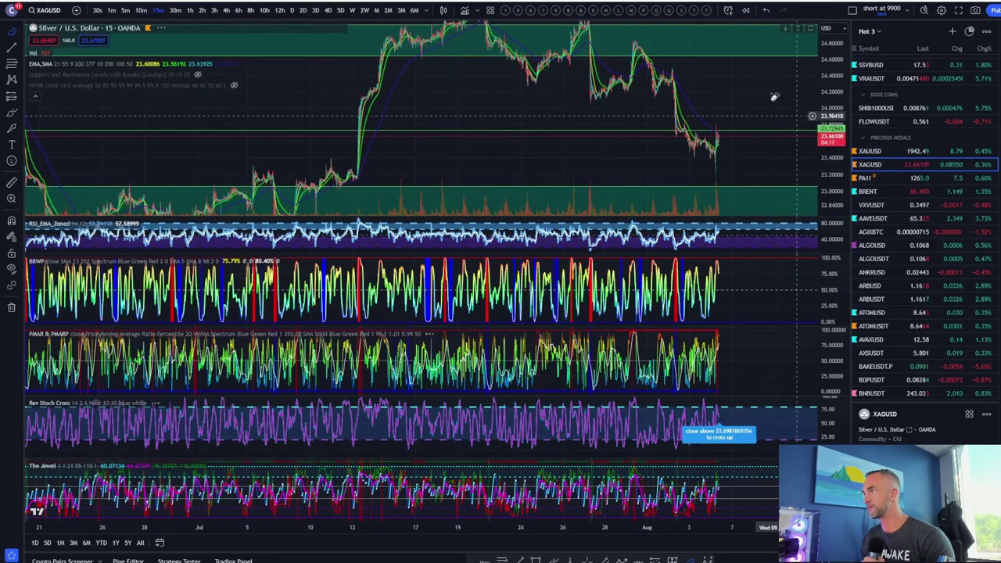
drag(731, 98, 644, 99)
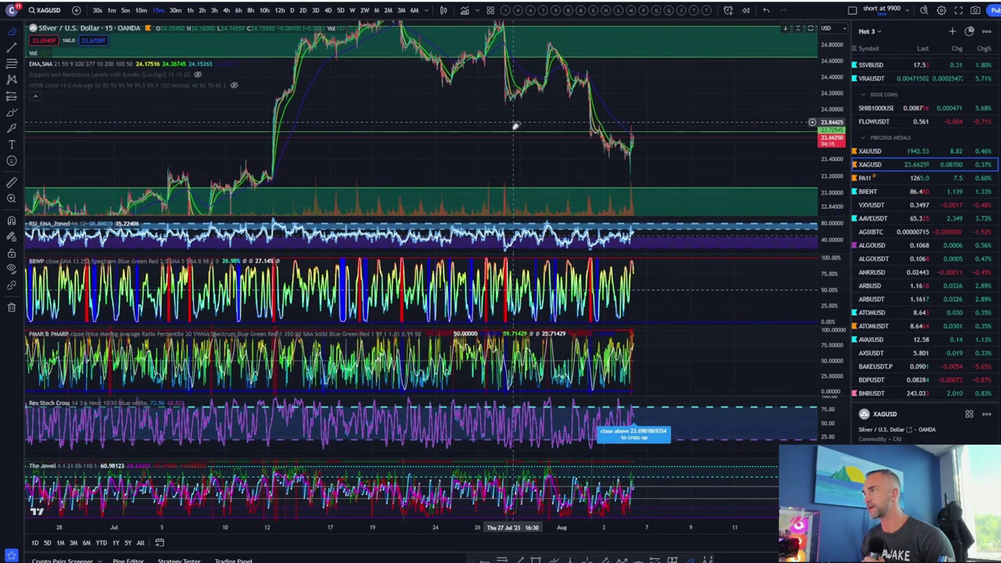
click(226, 11)
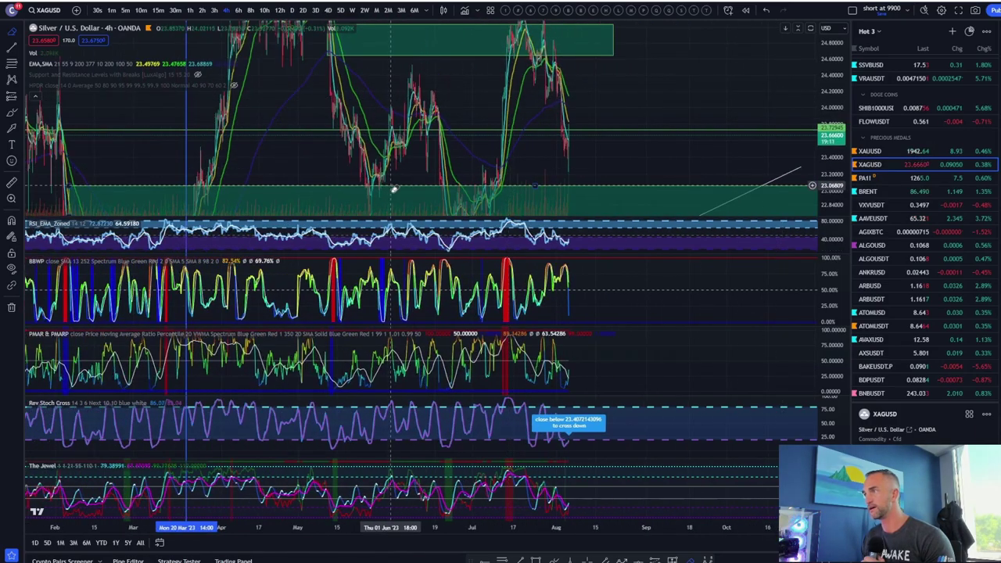
scroll(500, 163, up, 3)
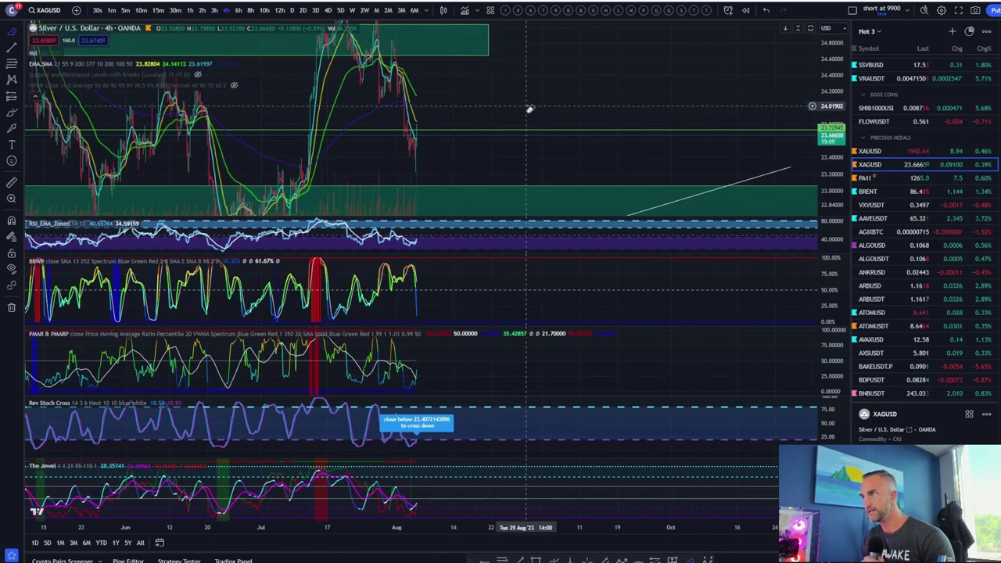
drag(605, 96, 747, 100)
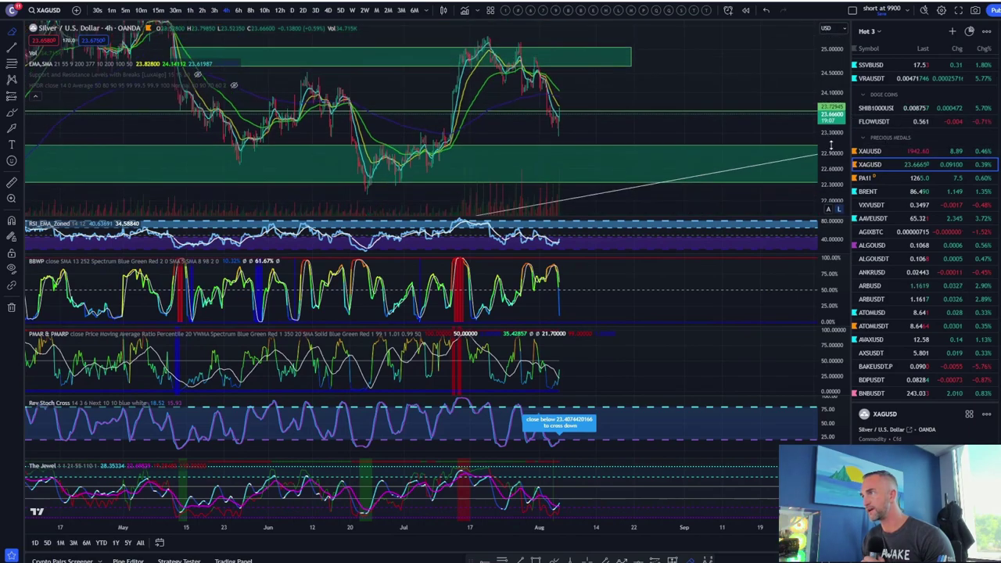
drag(637, 94, 684, 99)
scroll(512, 76, up, 2)
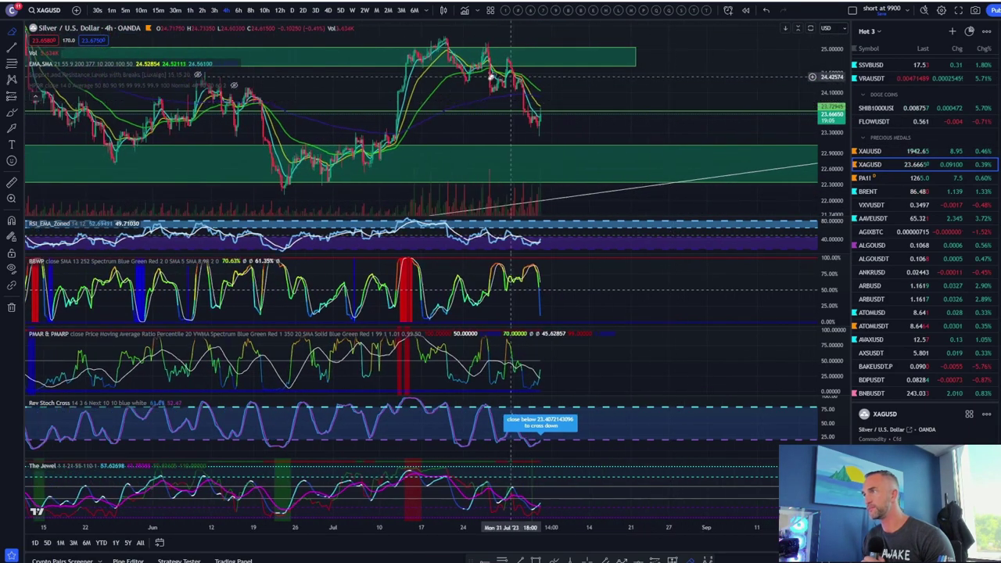
Step: Draw a descending trend line on the XAGUSD chart from the July high at about 25.19 to about 23.97 in mid-September
click(12, 49)
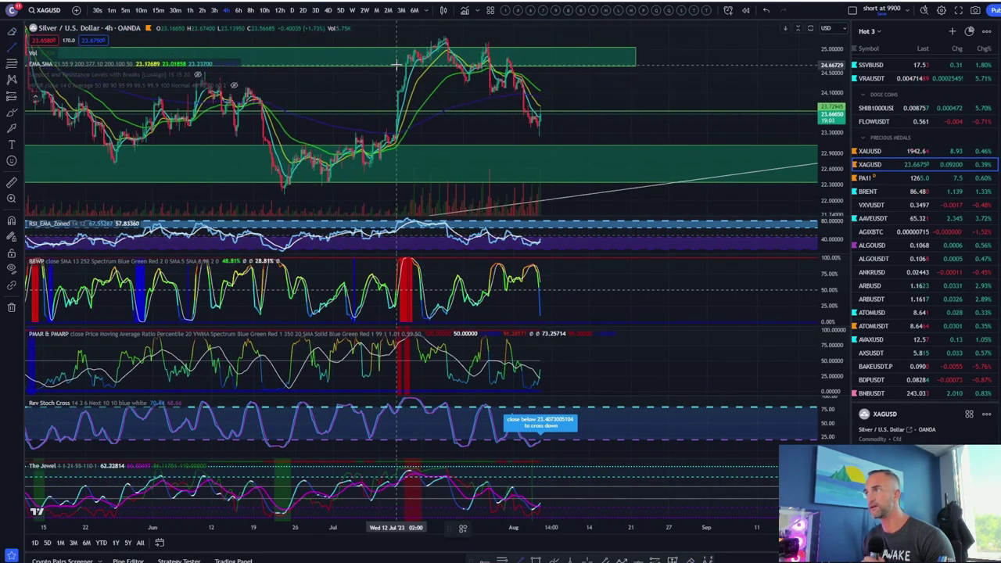
click(444, 39)
click(774, 105)
mouse_move(774, 106)
mouse_down()
mouse_move(804, 112)
mouse_move(787, 101)
mouse_move(799, 80)
mouse_move(791, 99)
mouse_up()
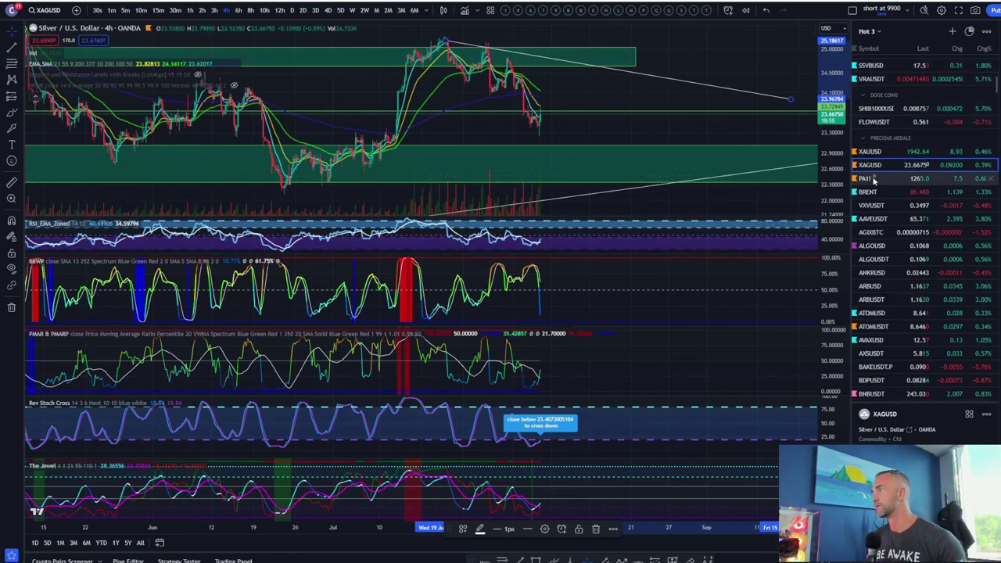
Step: Return to the DXY chart and examine its 4-hour price history against the descending trendline and the 103.477 and 100.976 levels
scroll(876, 176, up, 10)
click(868, 147)
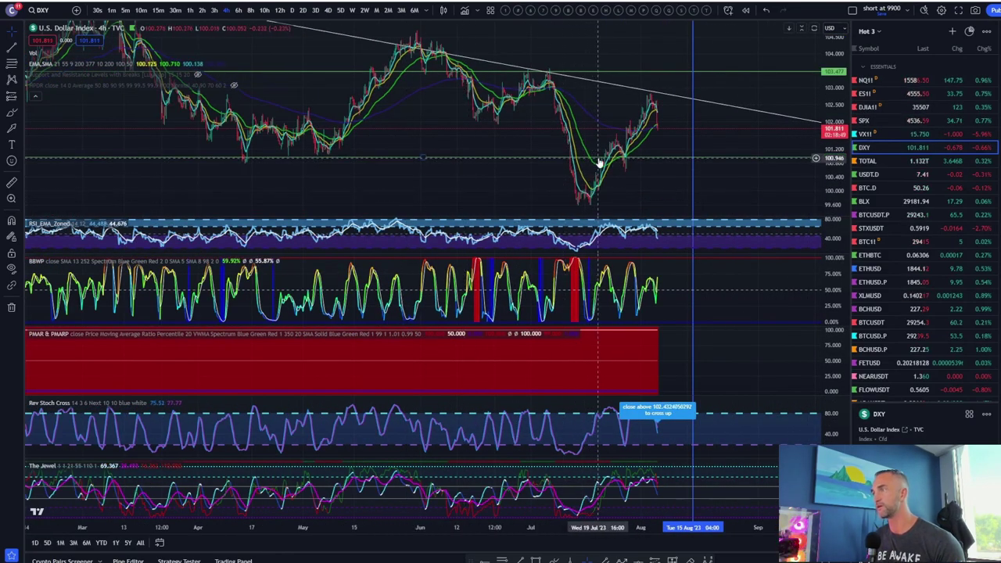
drag(841, 159, 841, 202)
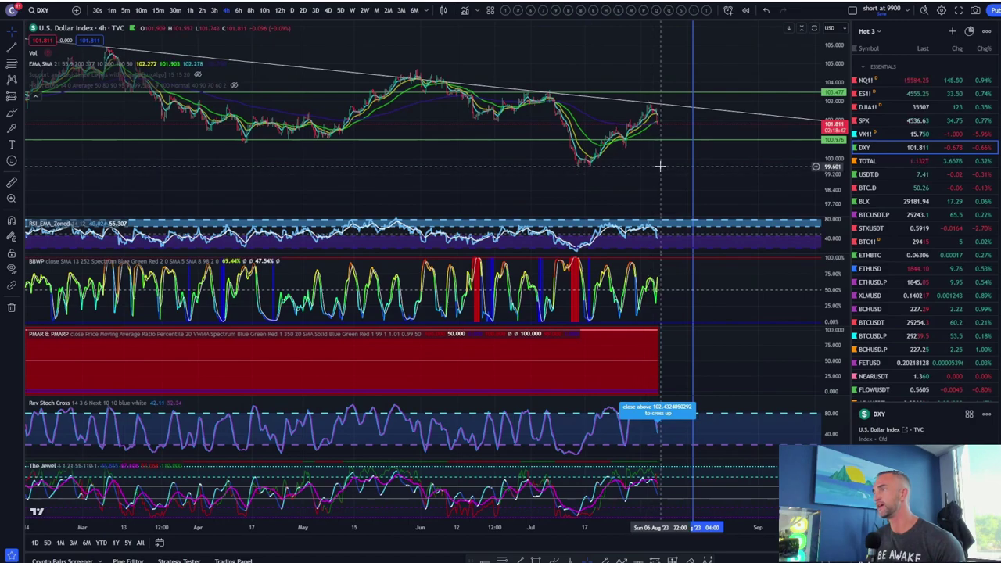
scroll(661, 172, down, 4)
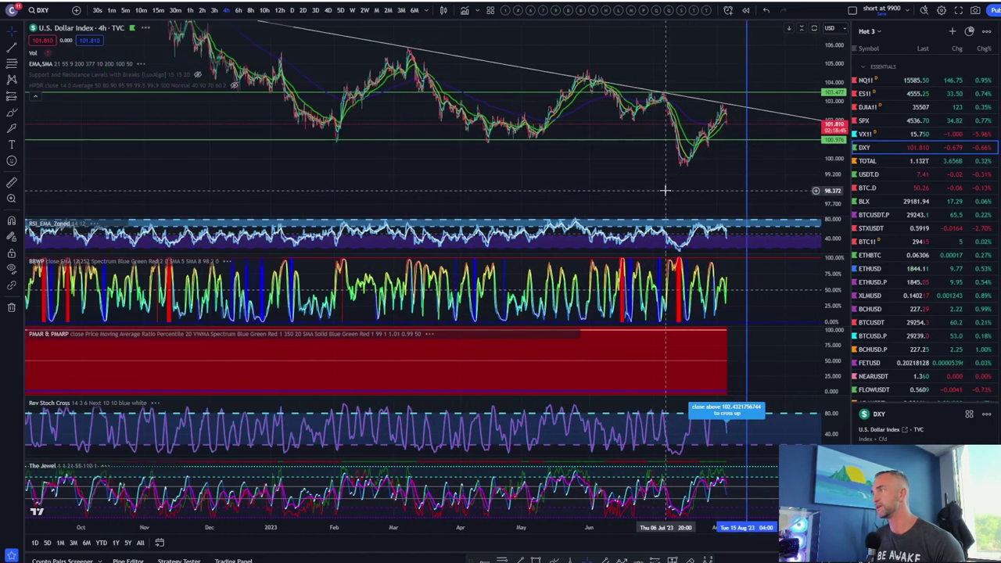
scroll(573, 155, up, 2)
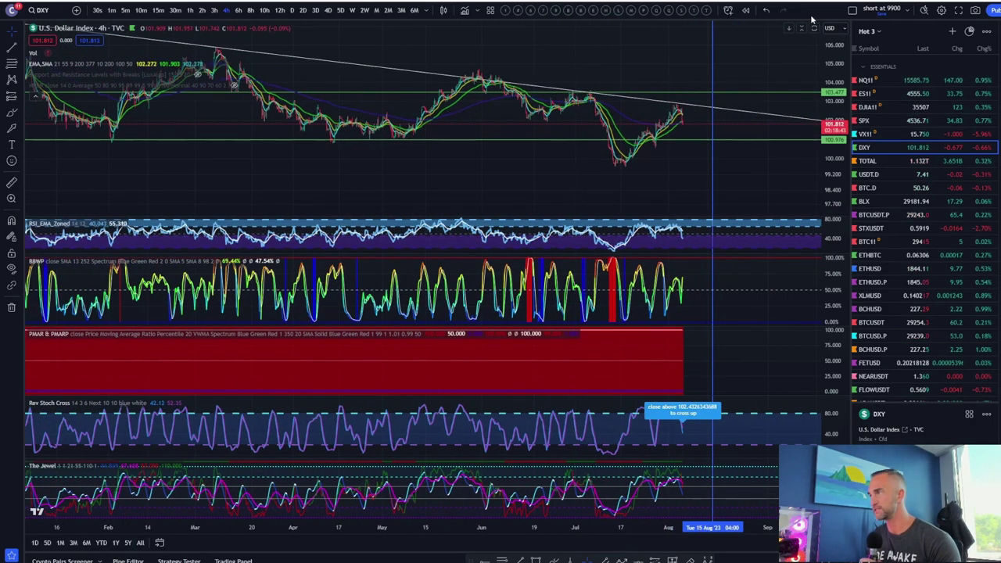
drag(780, 48, 764, 71)
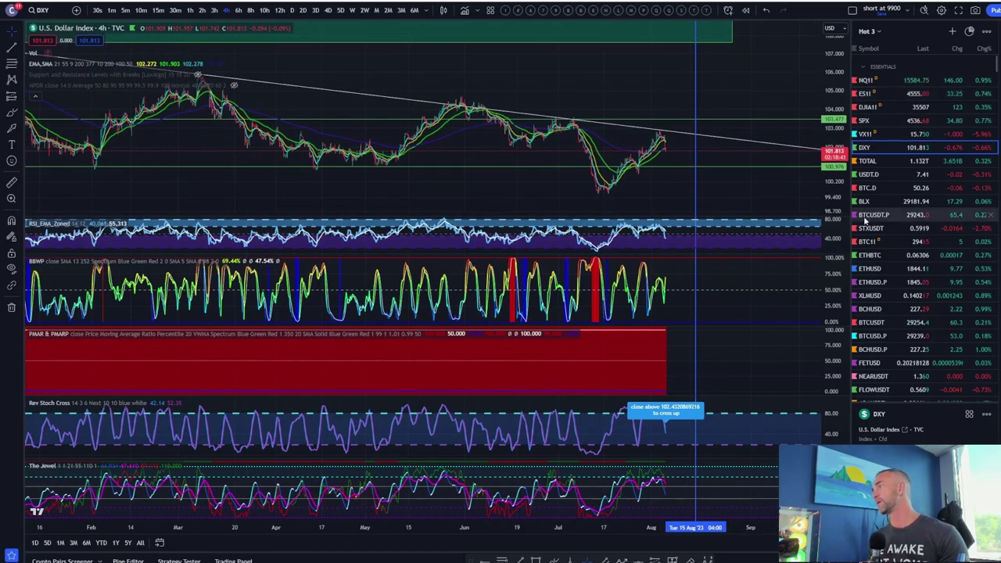
Step: Open the BTC.D 4-hour chart and examine the latest candles around the drawn flag pattern and rising projection line
click(884, 193)
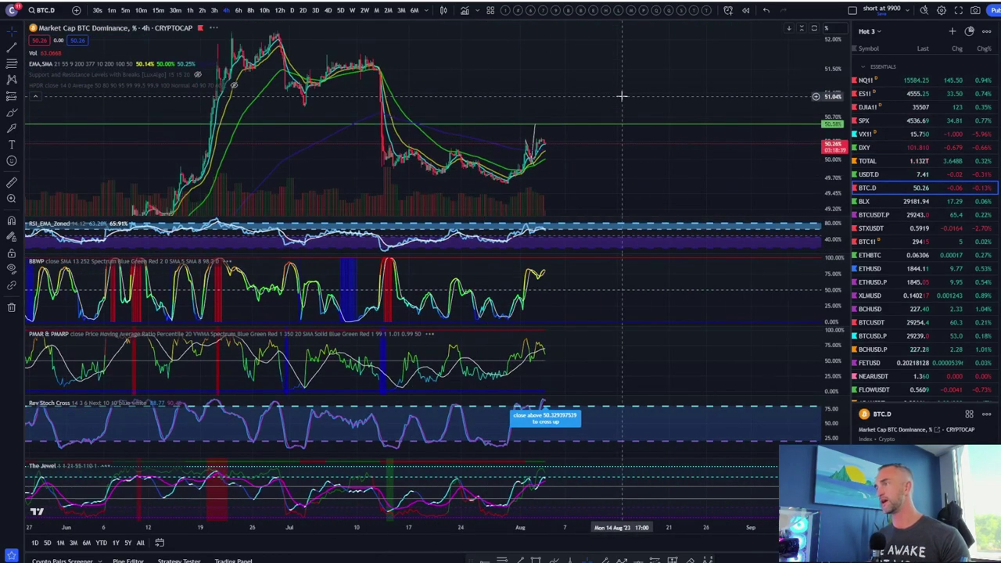
scroll(668, 130, up, 4)
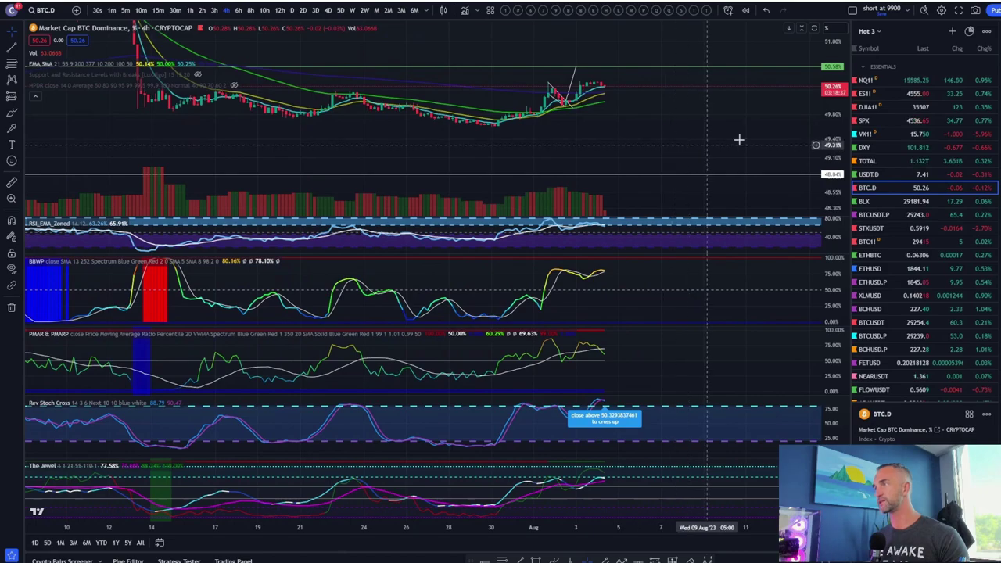
scroll(665, 129, up, 5)
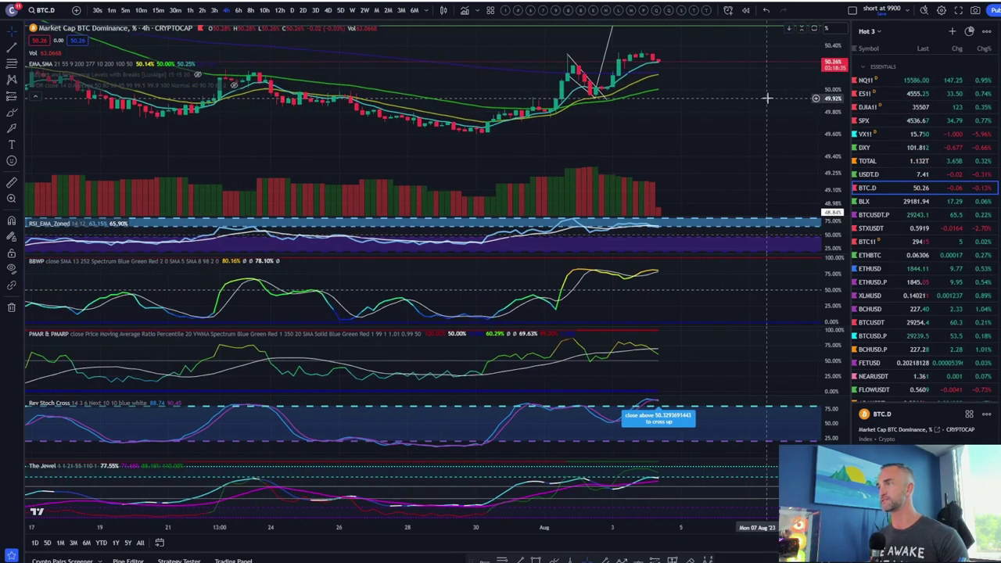
scroll(750, 105, up, 2)
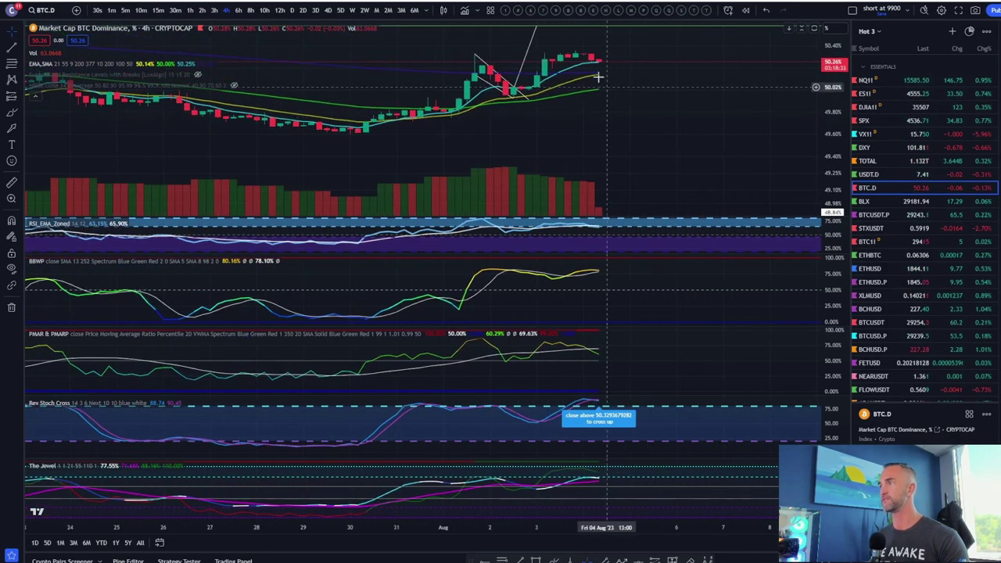
Step: Maximize the BTC.D price pane and hide the EMA,SMA indicator to isolate the candles around the flag
double_click(712, 152)
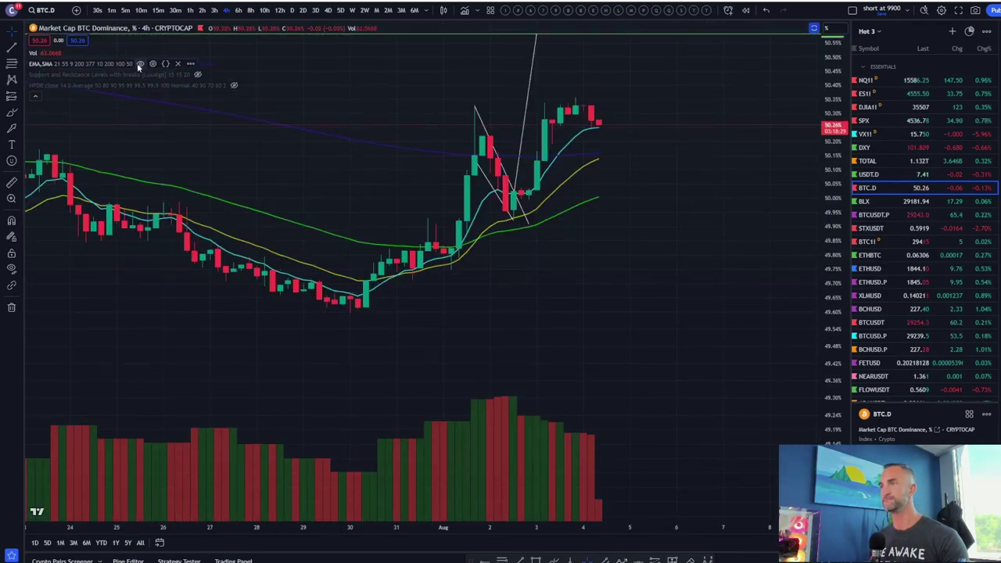
click(139, 64)
drag(643, 243, 773, 228)
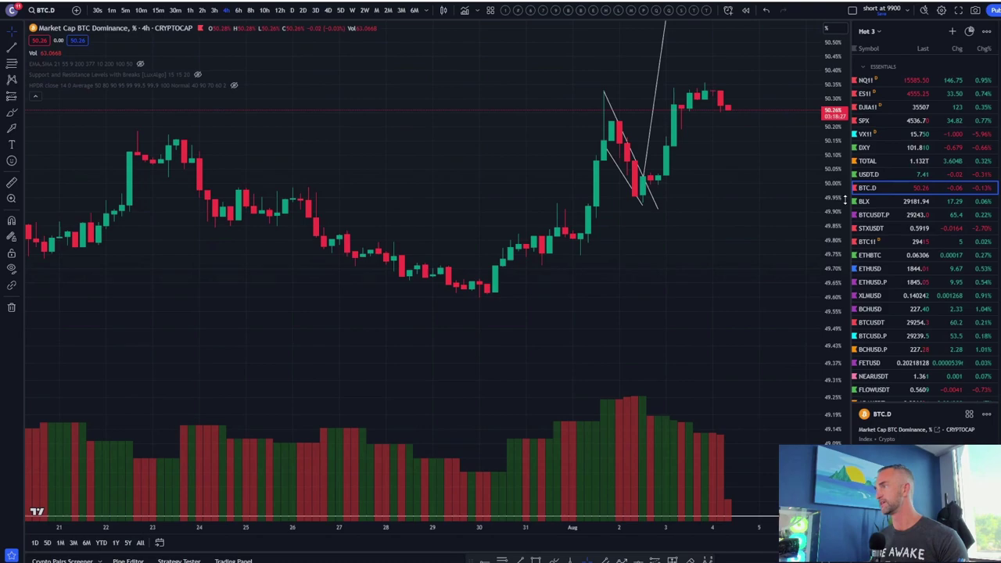
Step: Move the projection line beside the flag so it rises from about 50.00% to the 50.58% level
scroll(844, 200, down, 3)
mouse_move(661, 162)
mouse_down()
mouse_move(599, 205)
mouse_move(514, 218)
mouse_move(599, 201)
mouse_move(672, 164)
mouse_move(666, 159)
mouse_up()
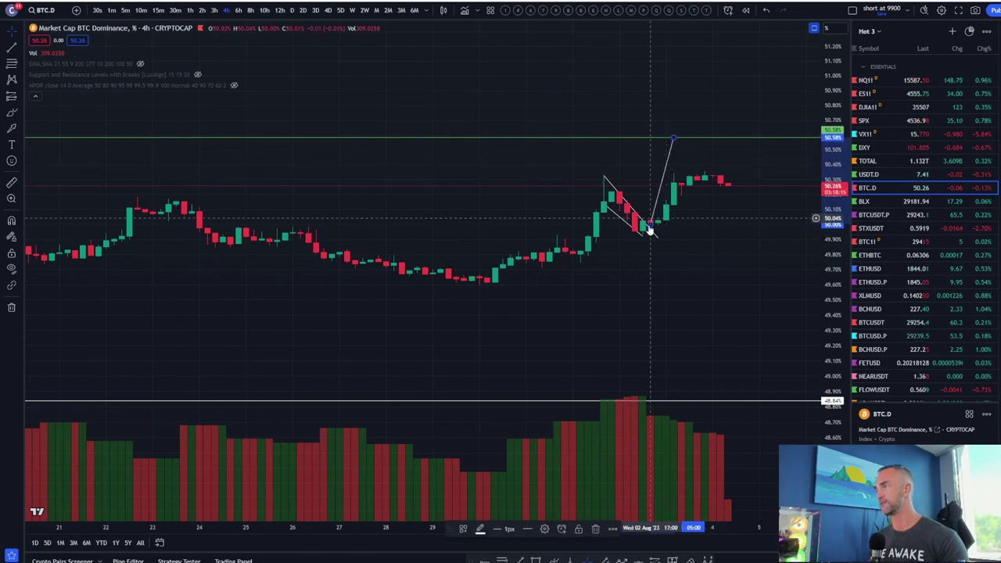
Step: Draw a Fibonacci retracement over the flag on the BTC.D 4-hour chart, from about 50.21% down to 49.96%
click(12, 62)
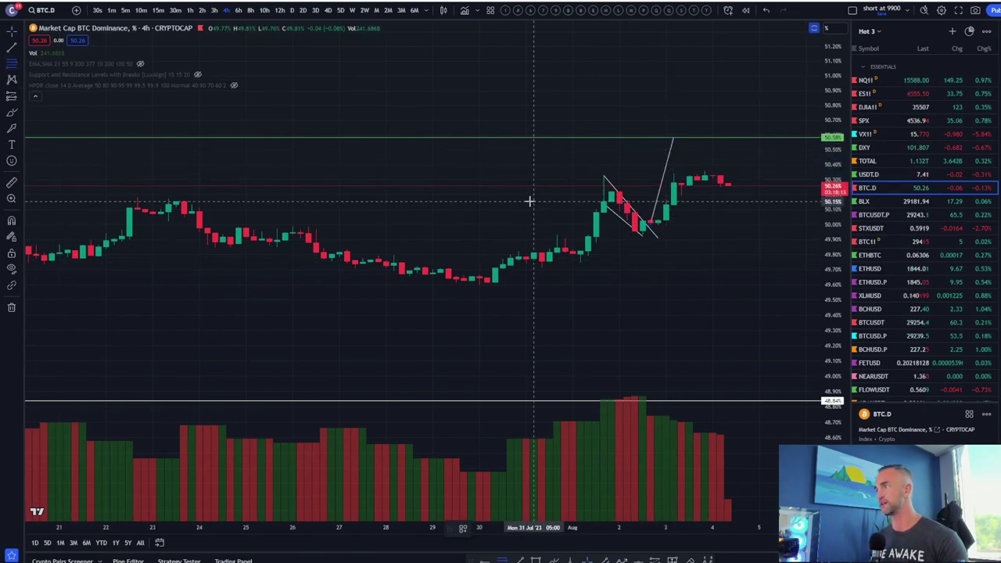
click(558, 192)
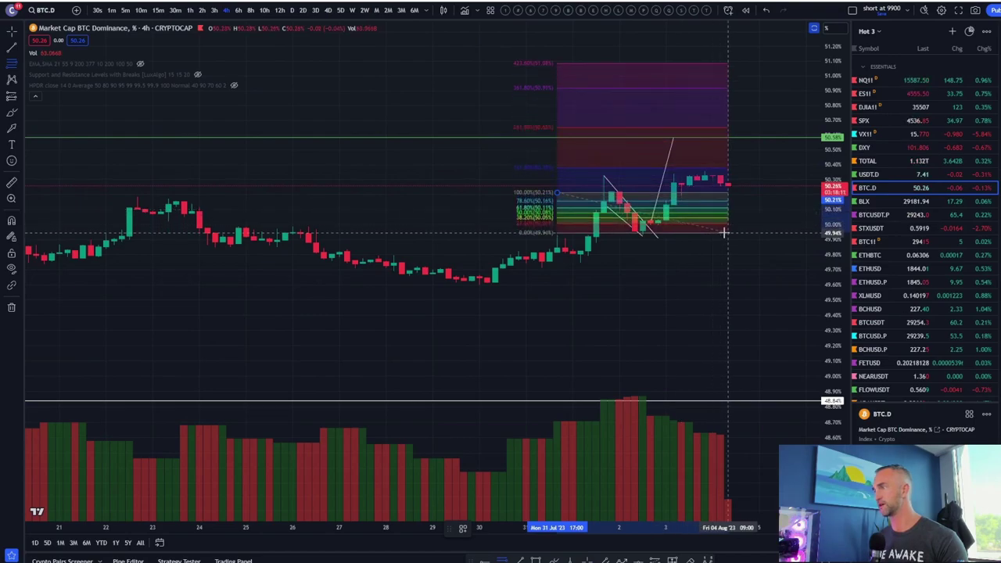
click(727, 231)
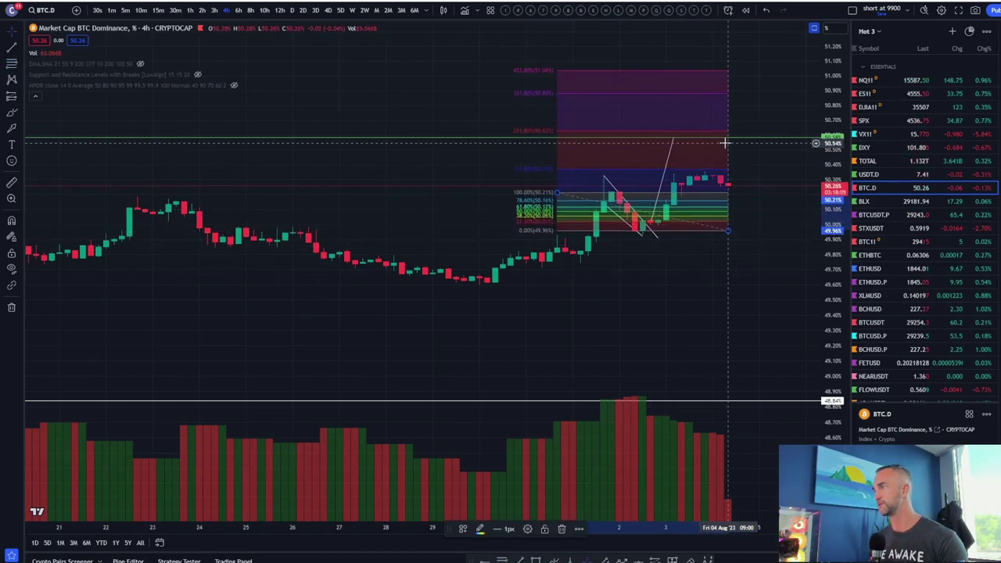
Step: Examine the BTC.D 4-hour price history around the flag against the Fibonacci extension levels and the 50.58% level
scroll(741, 193, down, 6)
click(559, 167)
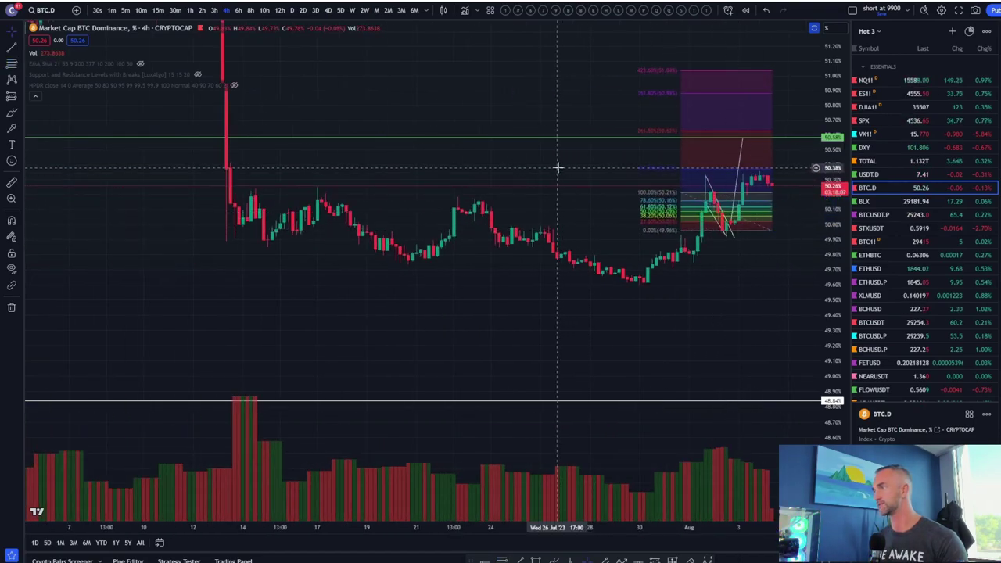
scroll(558, 168, up, 5)
drag(836, 203, 837, 173)
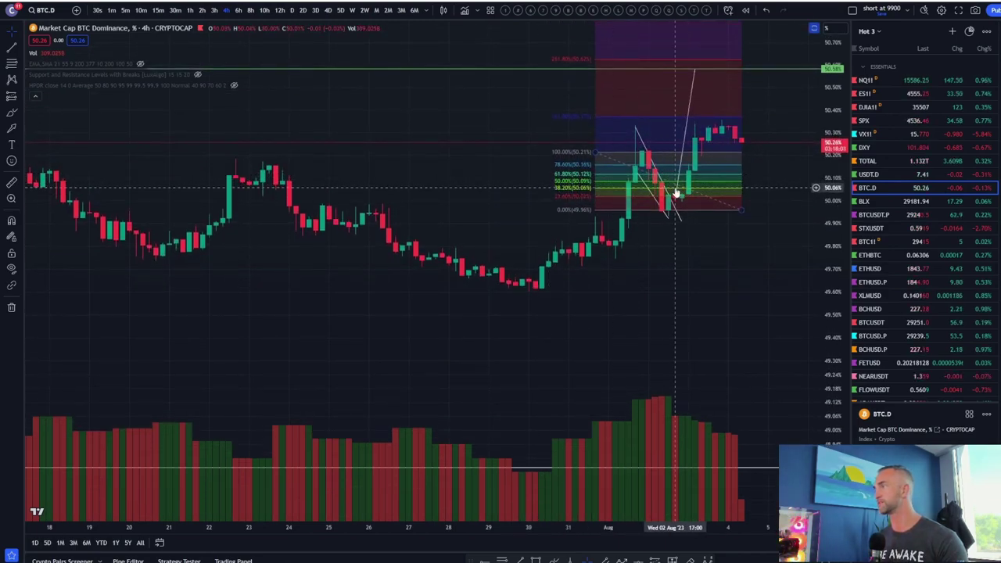
scroll(675, 192, down, 5)
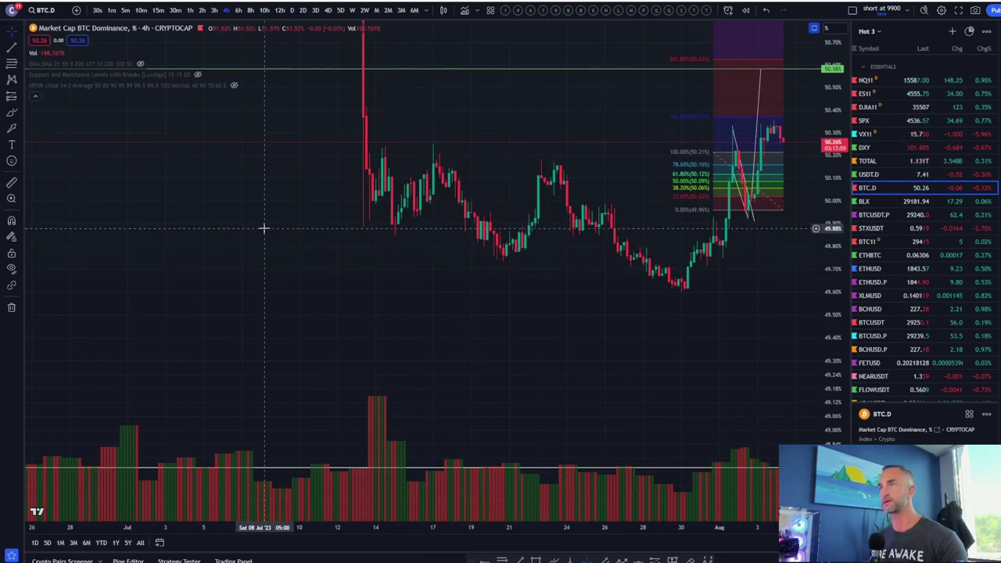
scroll(570, 76, up, 2)
scroll(542, 101, up, 2)
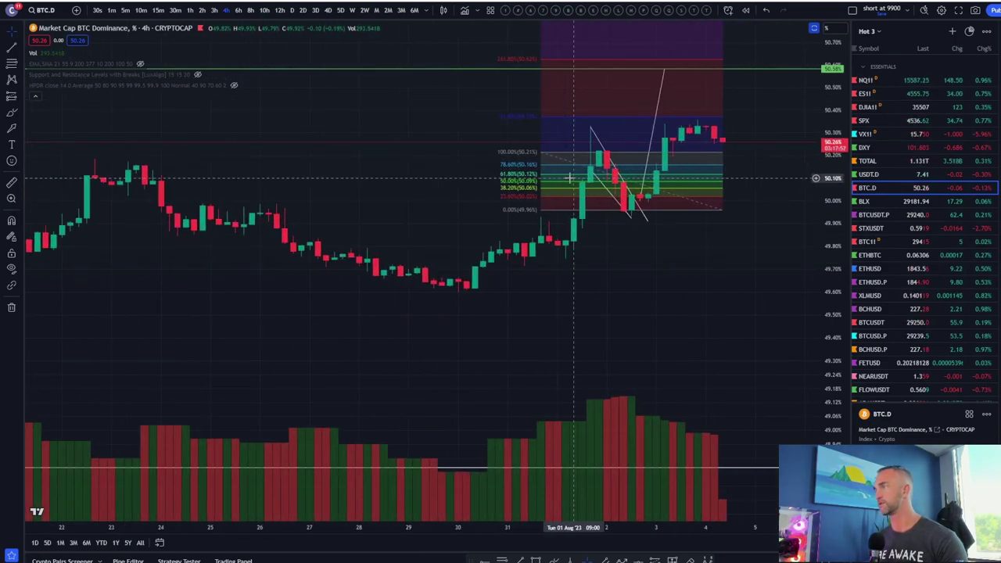
scroll(558, 144, down, 3)
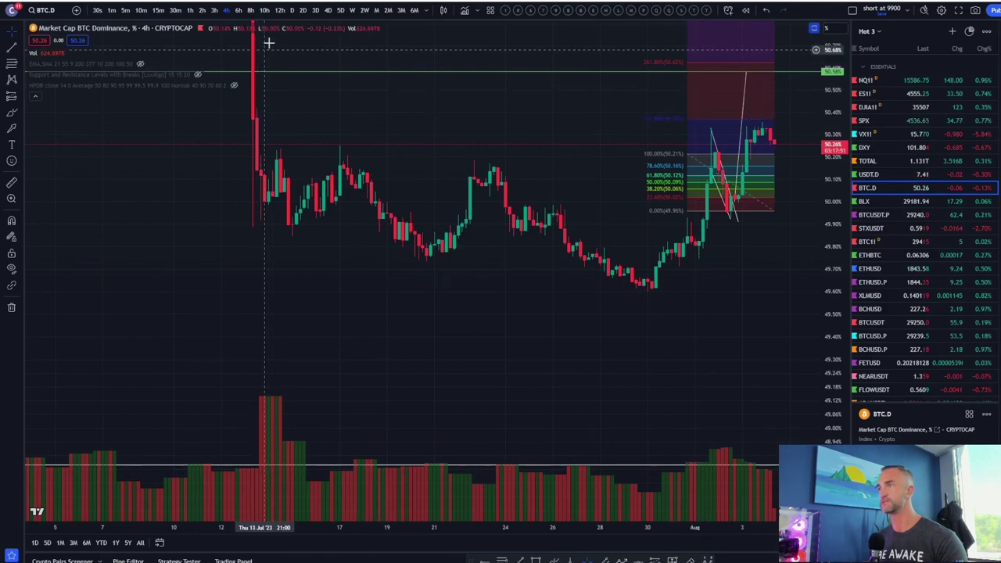
Step: Switch BTC.D to the daily timeframe and fit the price scale to the horizontal levels from 39.72% to 63.09%
click(294, 11)
scroll(458, 208, up, 3)
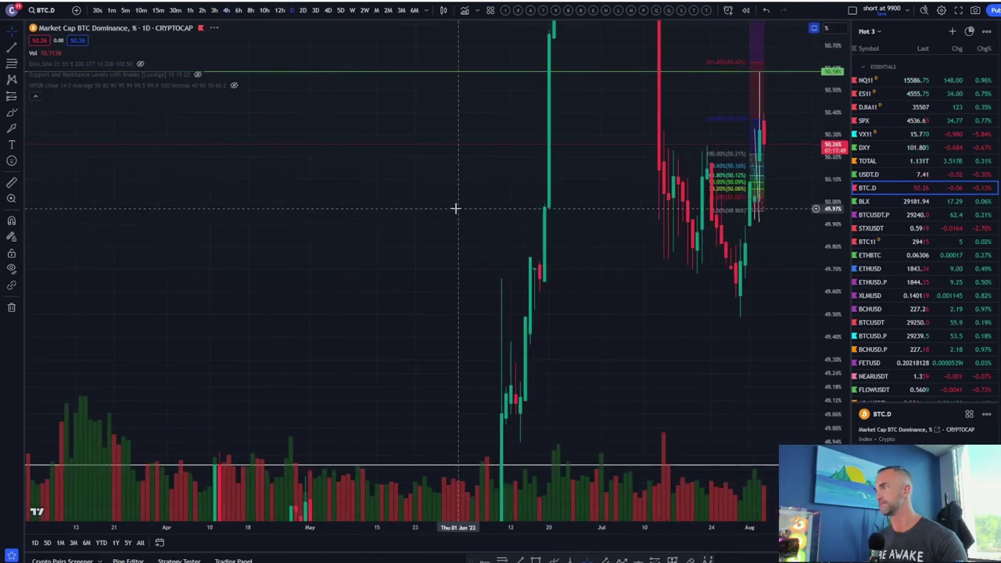
scroll(846, 246, down, 10)
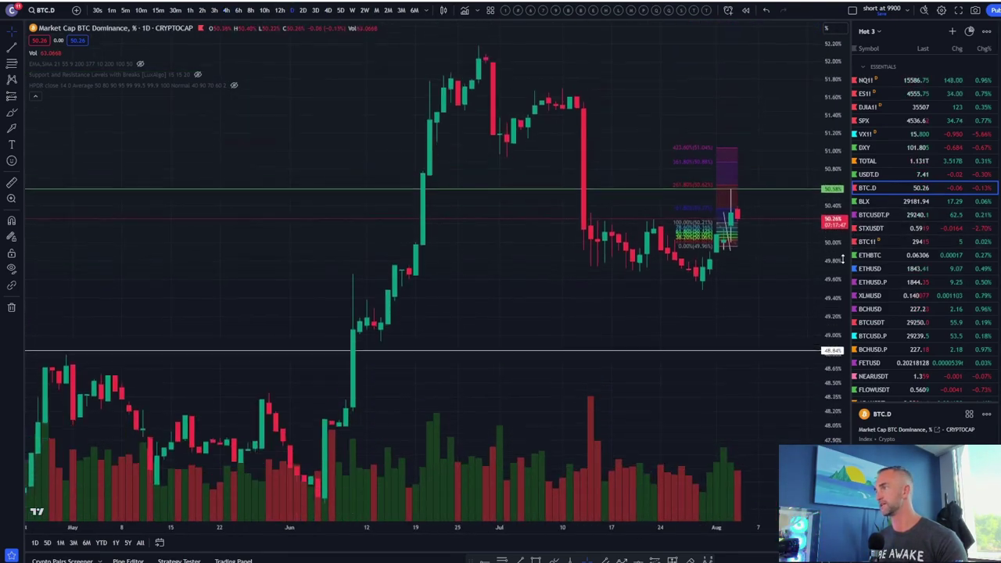
scroll(604, 308, down, 1)
scroll(604, 308, down, 6)
scroll(841, 239, down, 10)
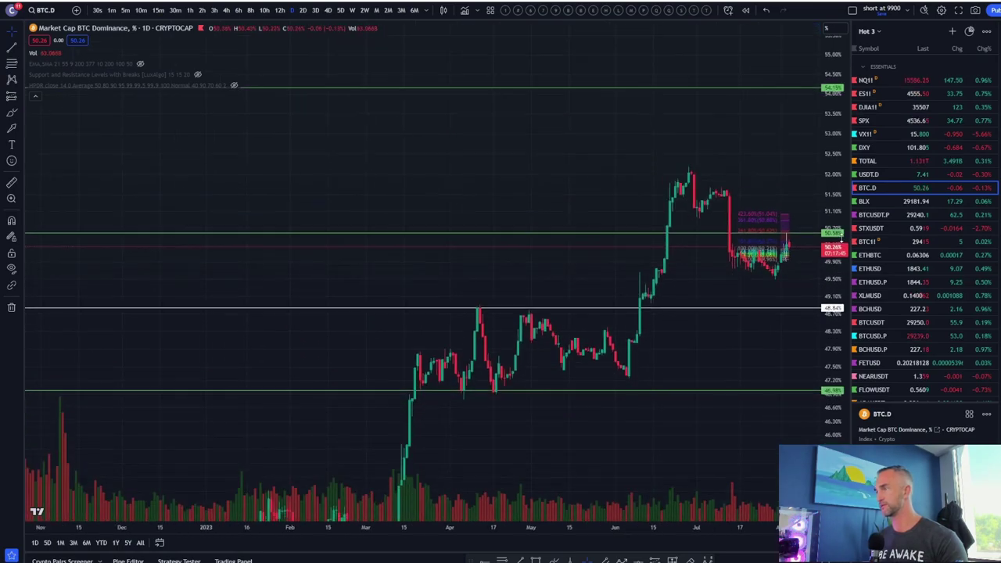
drag(842, 239, 813, 233)
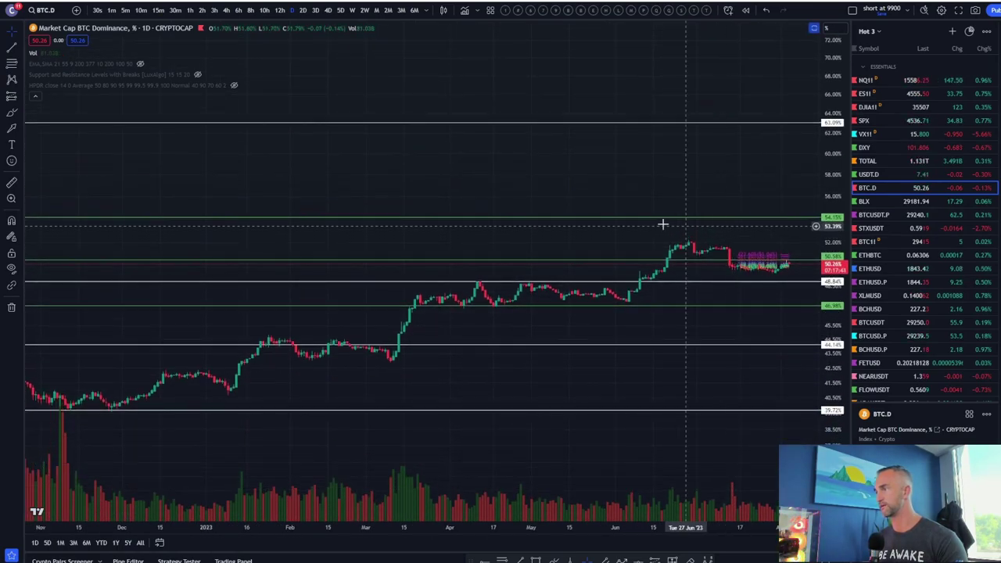
scroll(637, 227, down, 5)
Step: Move the Fibonacci retracement away from the candles to early November 2023, between about 53.80% and 53.53%
drag(726, 144, 610, 65)
scroll(610, 253, up, 8)
mouse_move(501, 181)
mouse_down()
mouse_move(570, 157)
mouse_move(667, 146)
mouse_up()
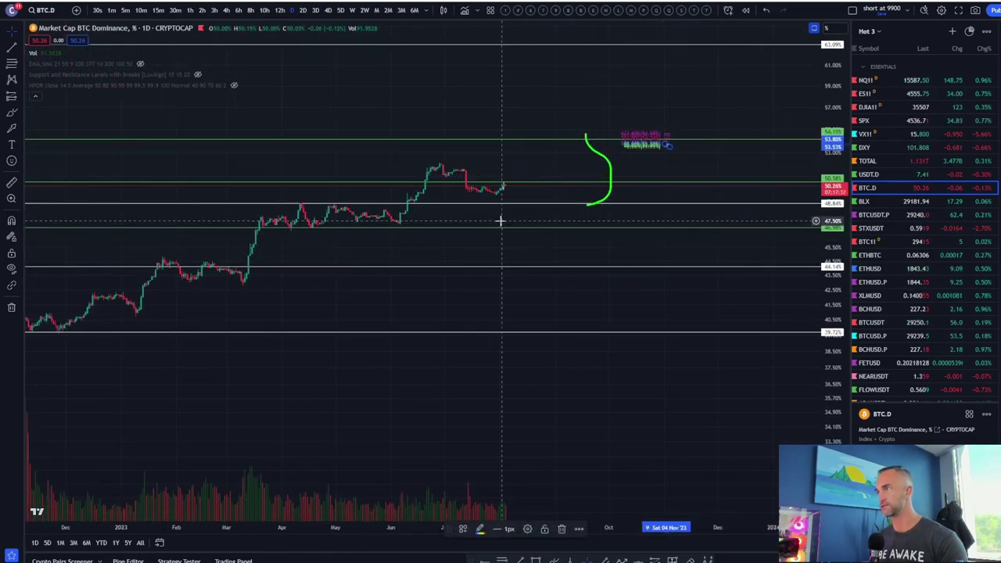
Step: Check BTC.D on the 1-hour timeframe and return to the daily timeframe
click(190, 10)
drag(420, 190, 652, 190)
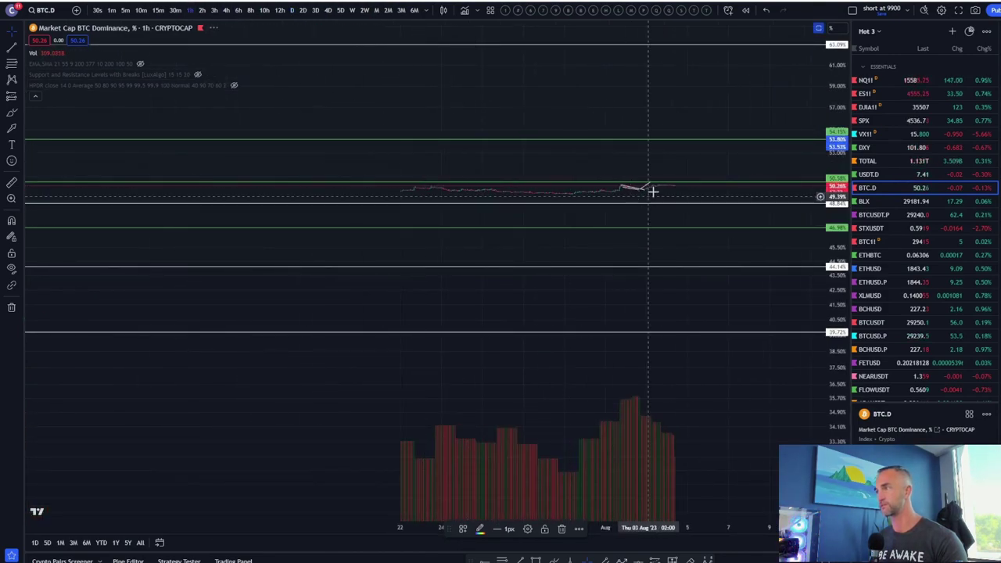
click(289, 10)
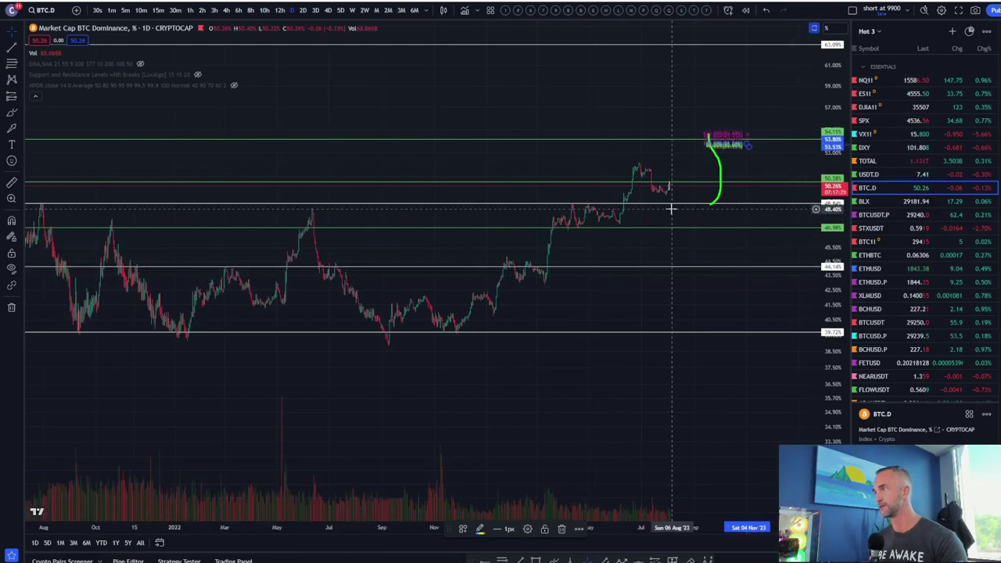
Step: Restore the indicator panes below the BTC.D price chart and show the EMA,SMA indicator on the daily candles
double_click(693, 253)
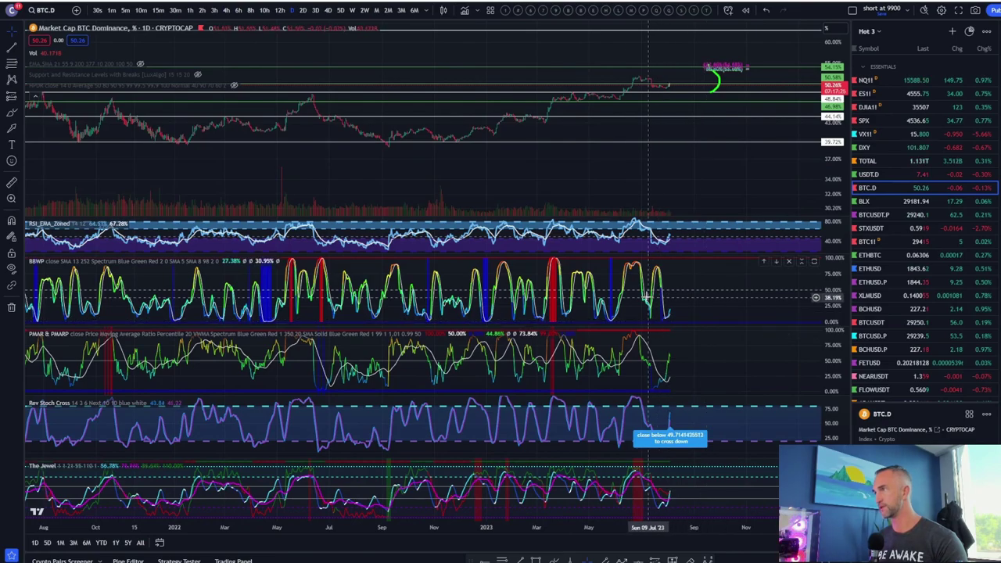
click(139, 65)
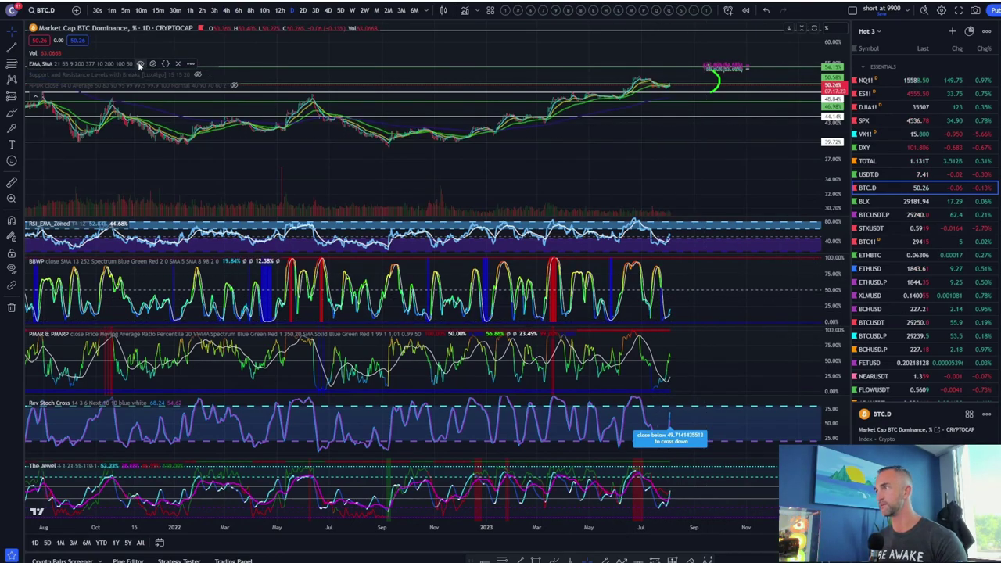
drag(839, 154, 839, 106)
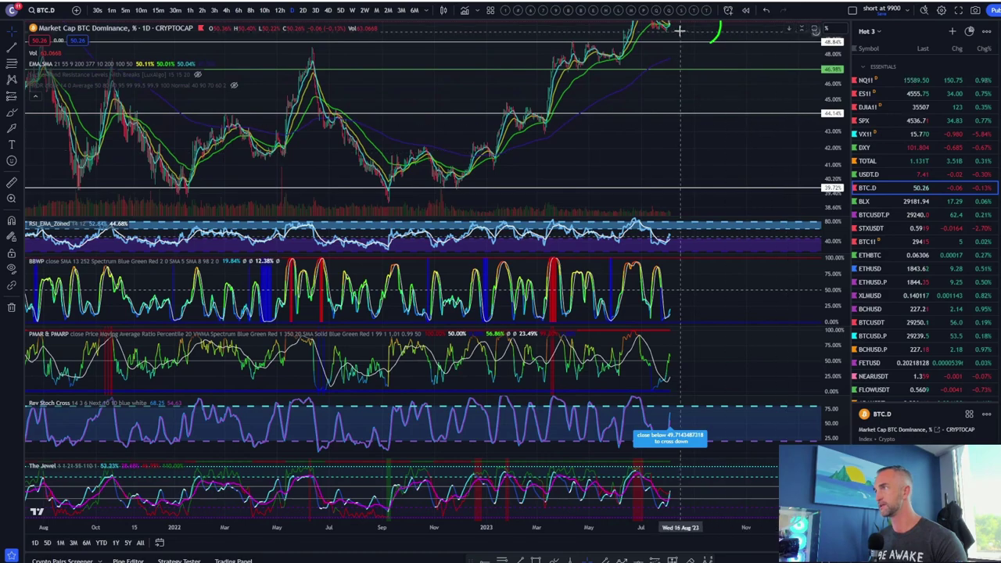
drag(685, 52, 691, 129)
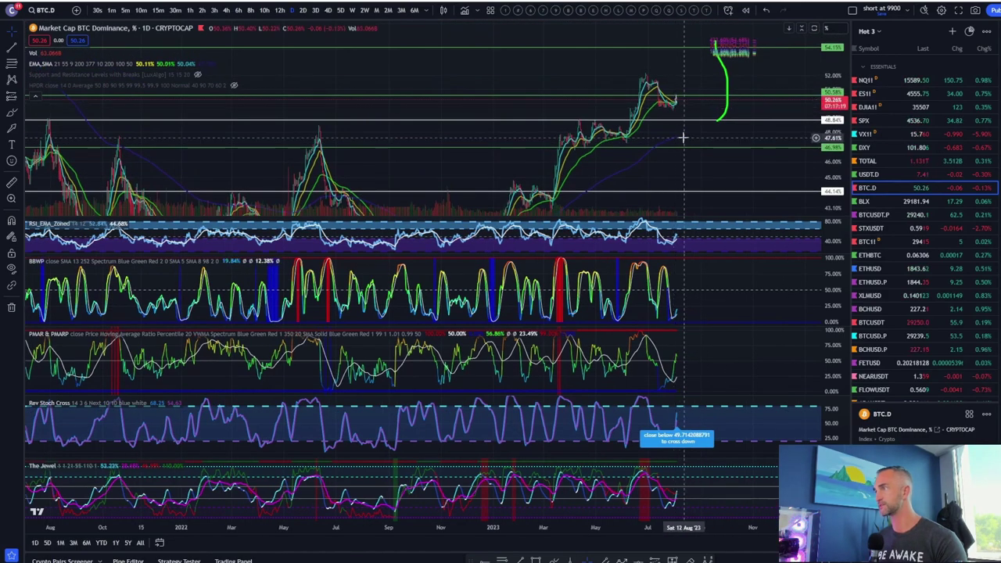
scroll(678, 129, up, 3)
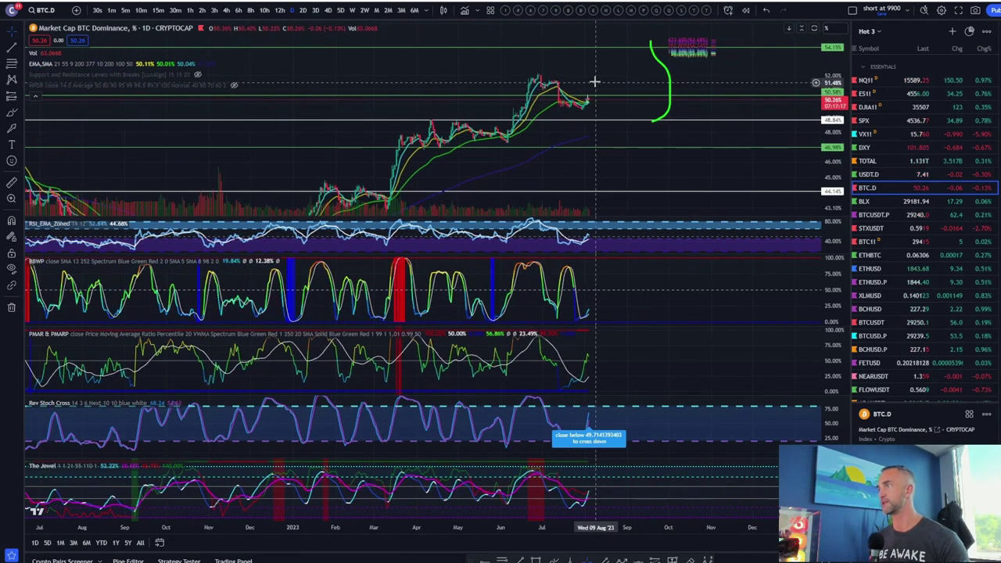
scroll(548, 126, up, 2)
drag(514, 108, 745, 154)
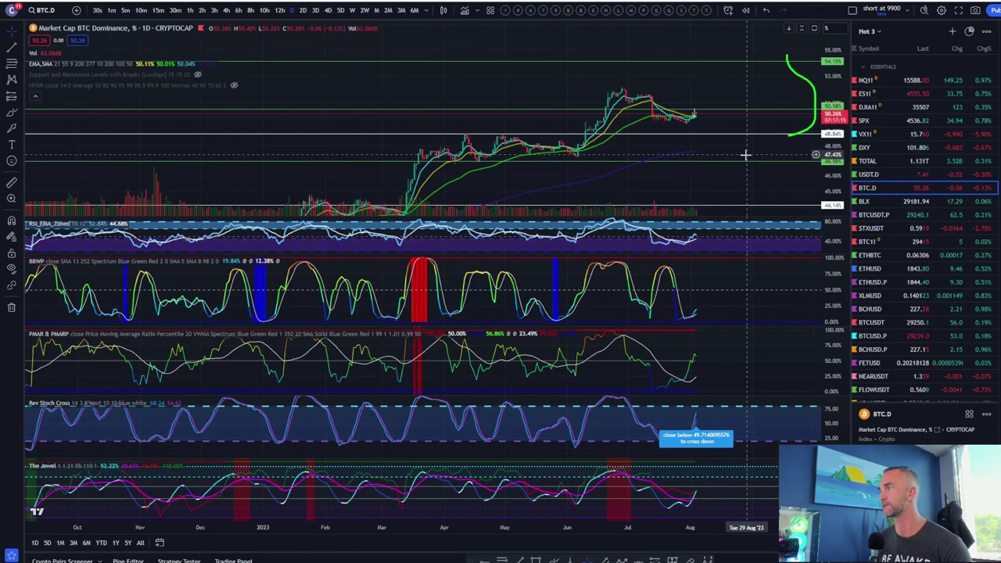
Step: Maximize the BTC.D price pane and focus it on the June to August daily candles and their moving averages
double_click(746, 151)
scroll(688, 178, up, 5)
drag(370, 183, 775, 195)
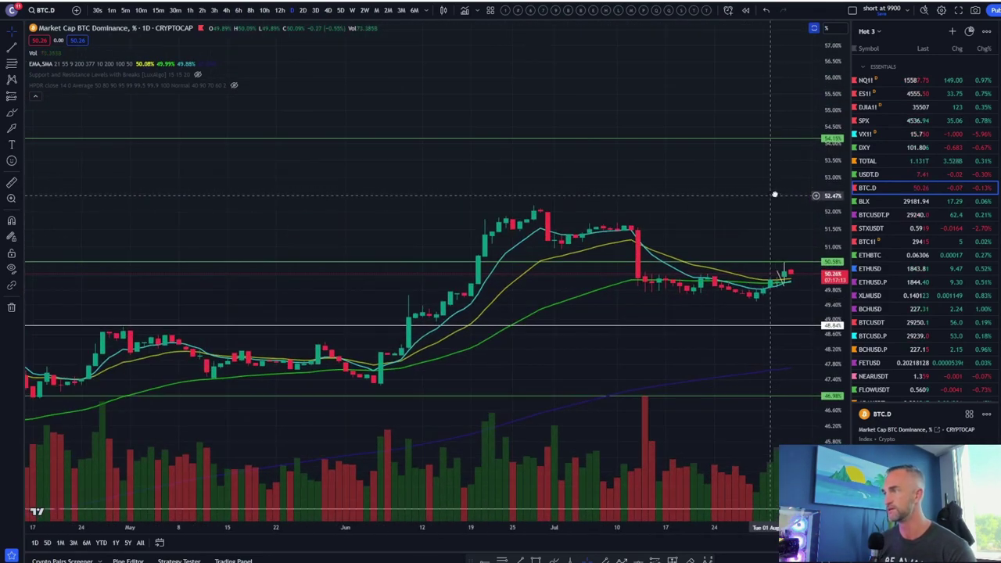
scroll(694, 204, up, 3)
drag(830, 254, 830, 174)
drag(723, 154, 621, 115)
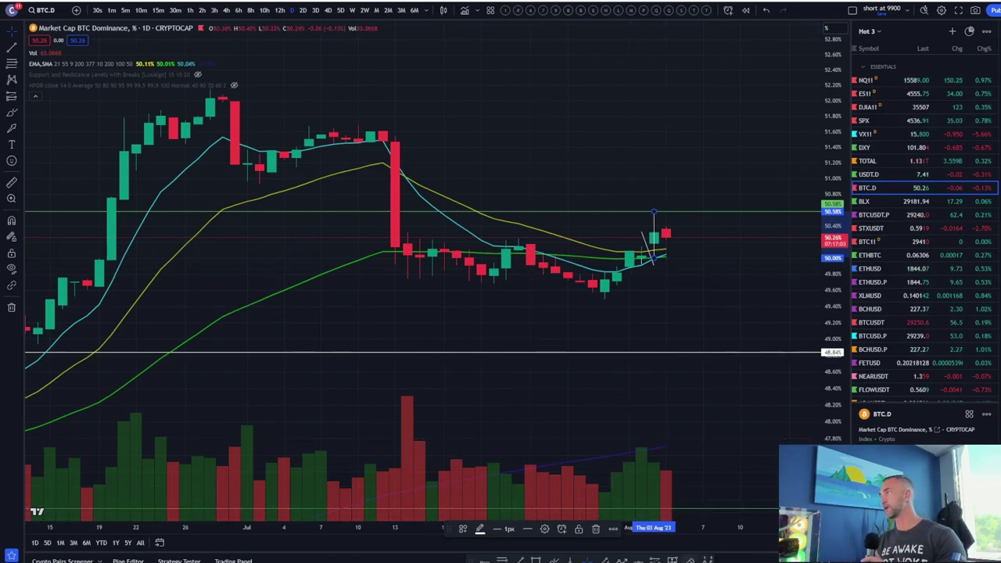
Step: Erase the projection line and the flag lines around the early August candles with the Eraser
click(690, 560)
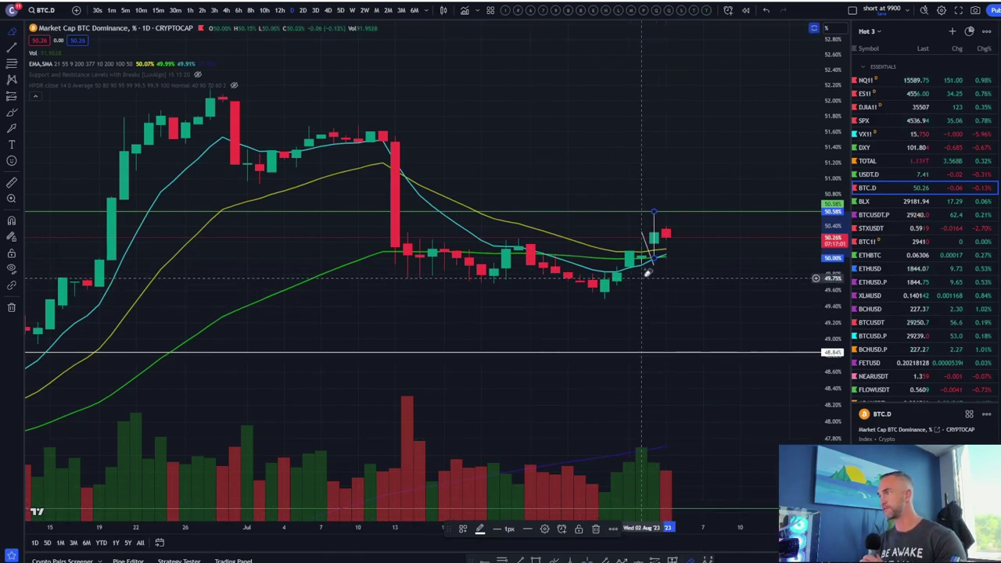
click(649, 252)
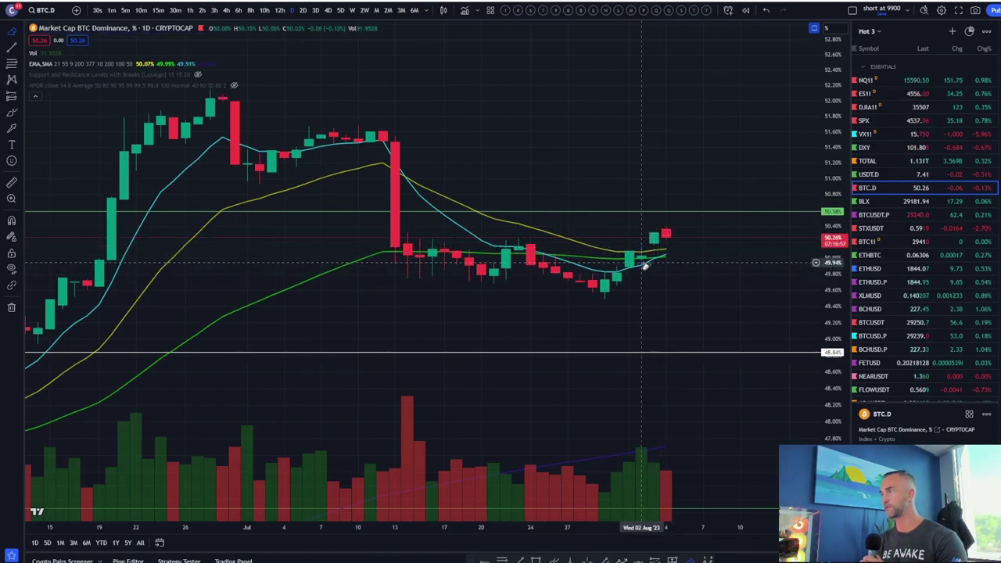
scroll(694, 293, up, 3)
drag(690, 298, 696, 290)
scroll(573, 298, down, 3)
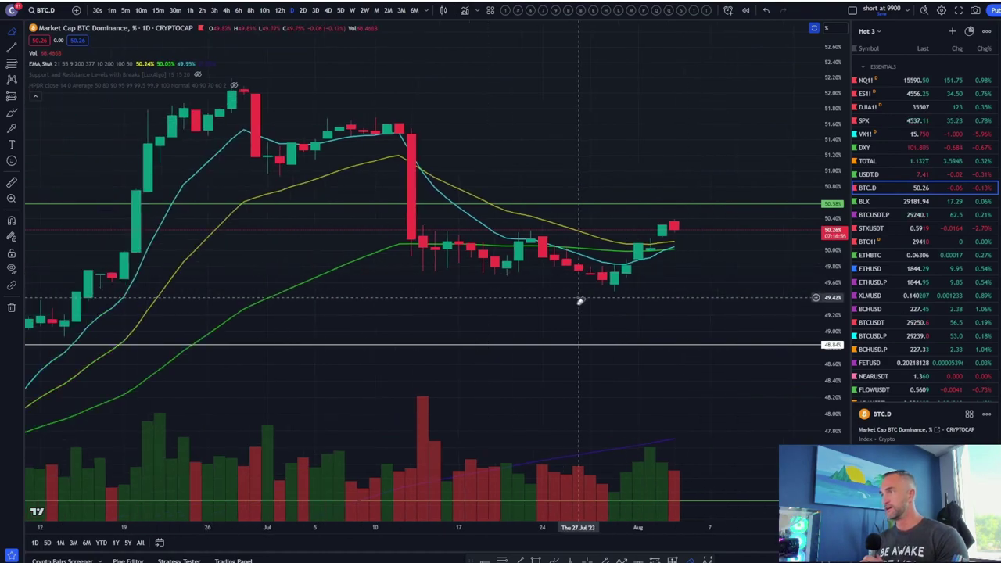
Step: Examine the BTC.D daily candles since spring against the moving averages and the 50.58% and 48.84% levels
scroll(580, 301, down, 2)
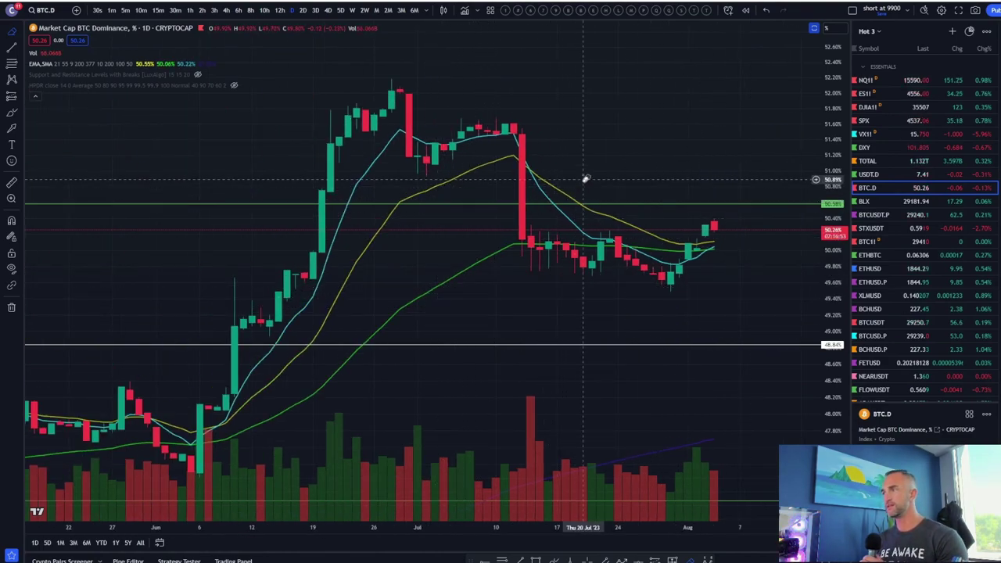
scroll(584, 179, down, 1)
scroll(742, 127, down, 2)
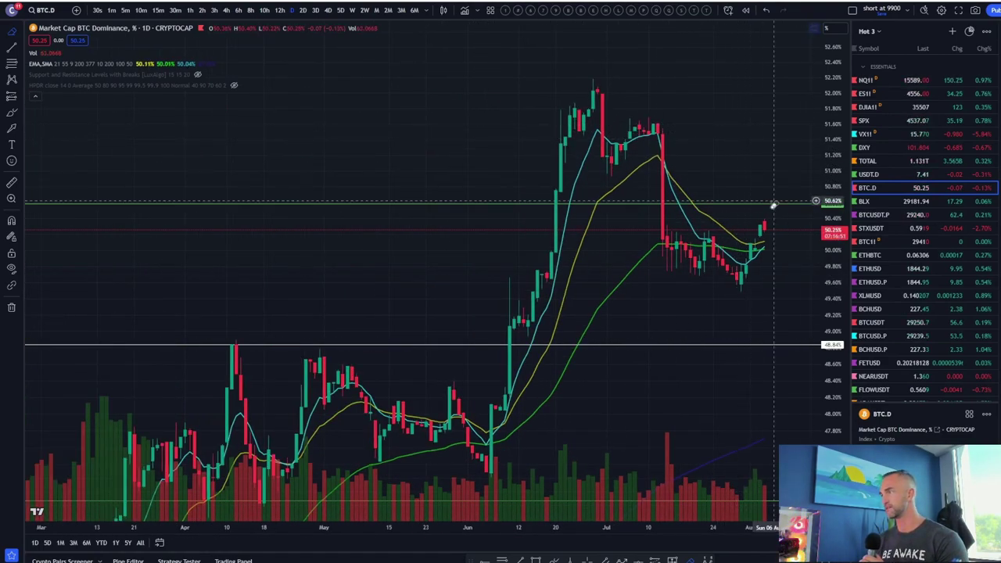
scroll(771, 215, up, 3)
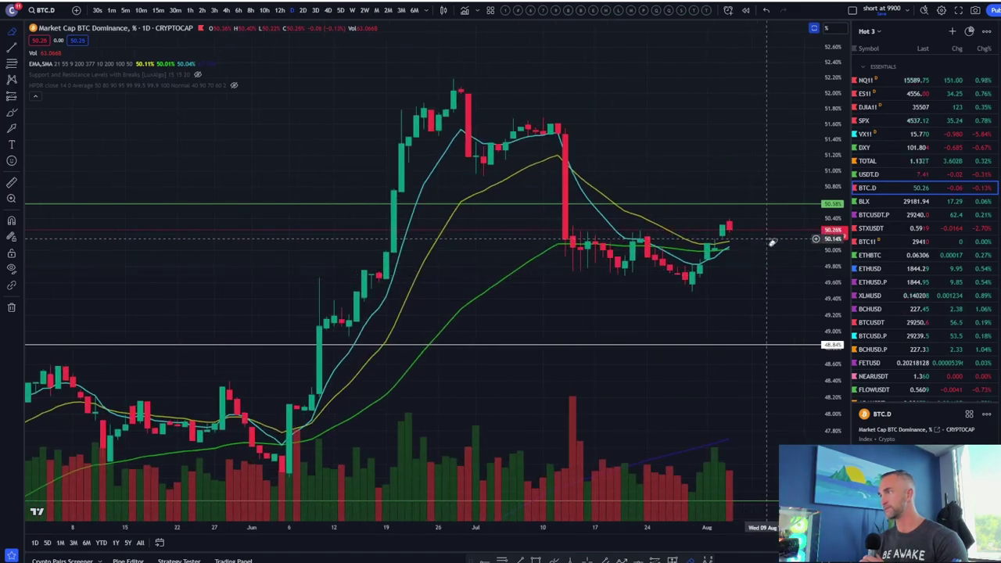
scroll(790, 175, down, 5)
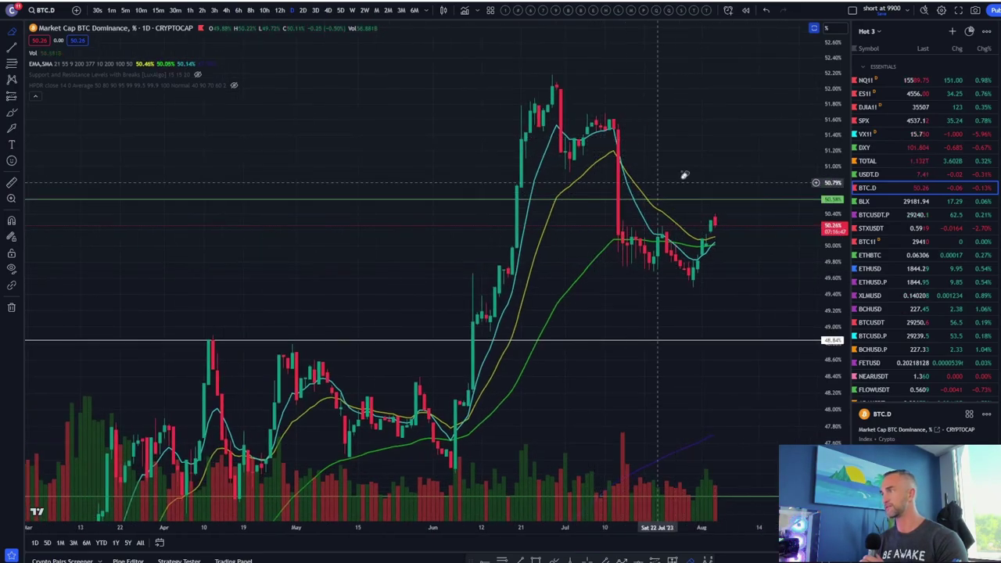
scroll(568, 230, up, 4)
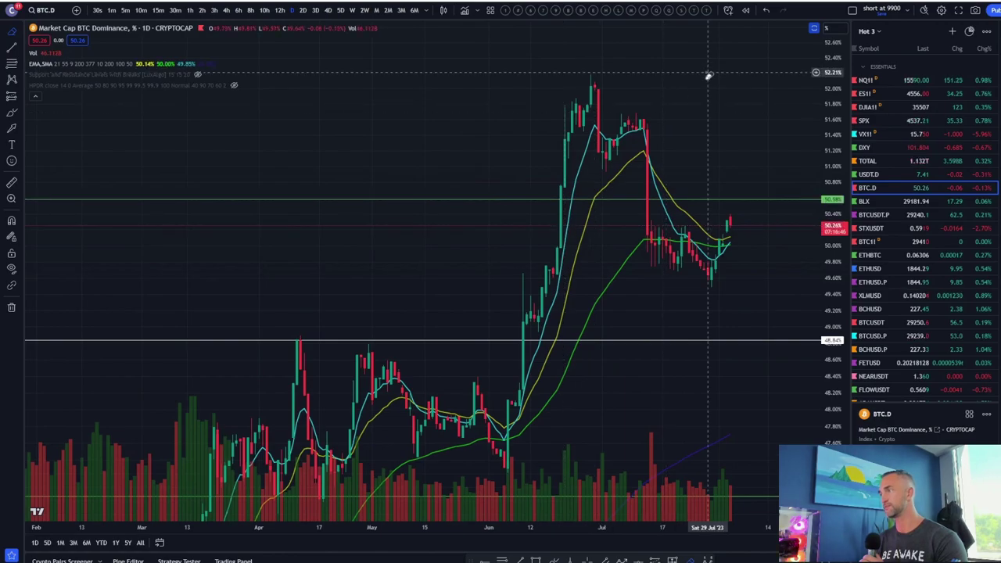
scroll(707, 76, up, 2)
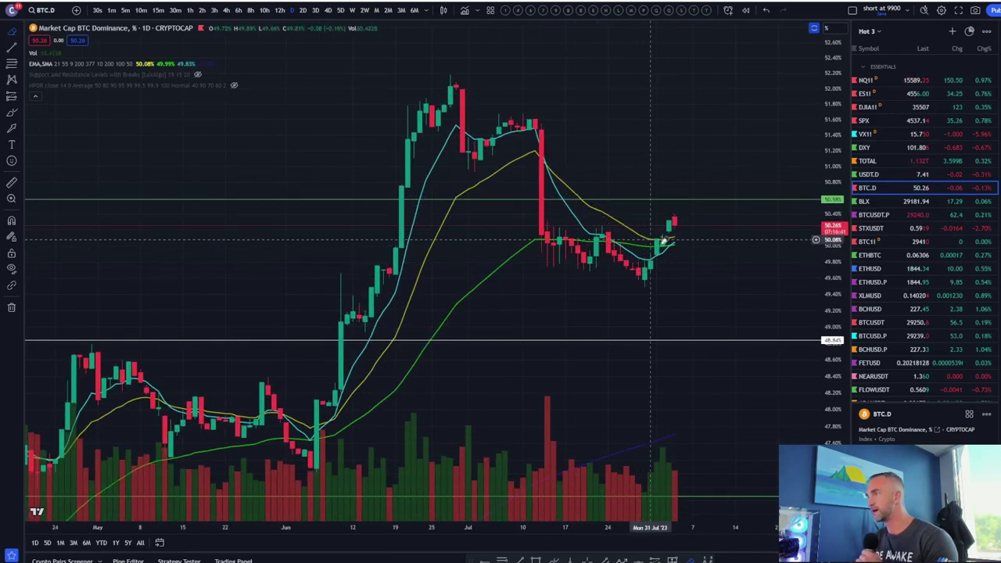
scroll(727, 219, down, 3)
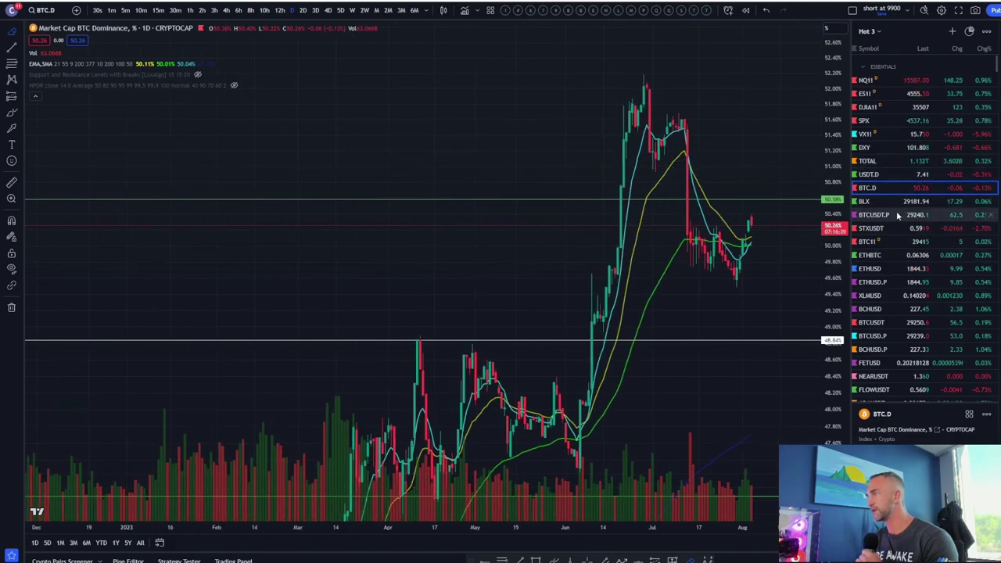
scroll(670, 253, up, 5)
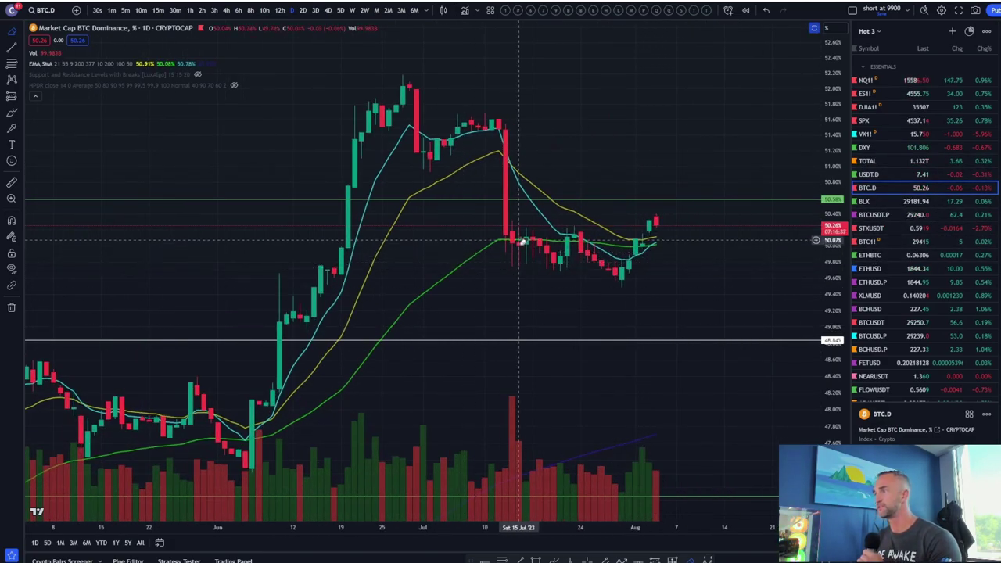
scroll(626, 195, down, 3)
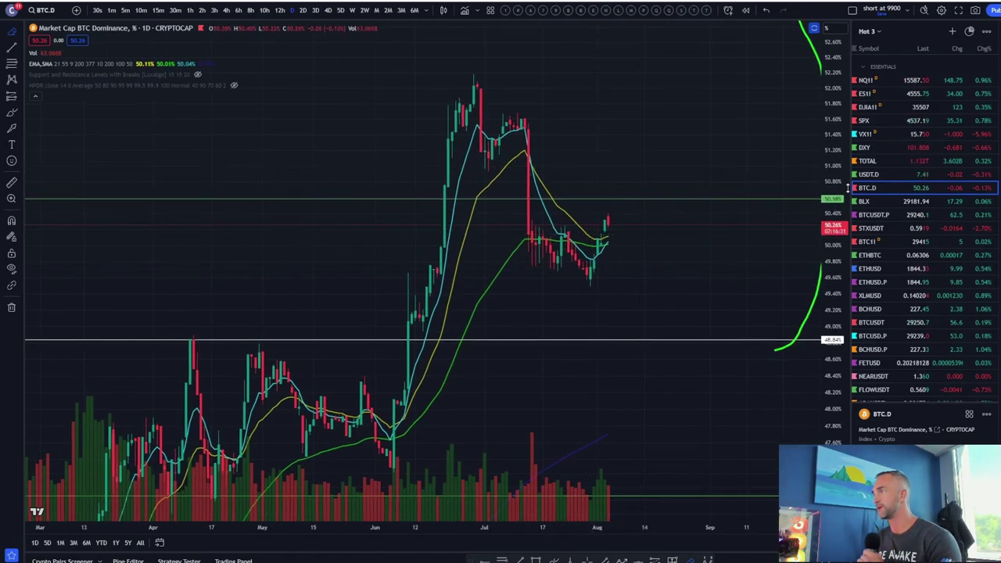
Step: Erase the green brush bracket and the Fibonacci drawing above the price on the BTC.D daily chart
drag(840, 219, 837, 285)
drag(816, 211, 815, 209)
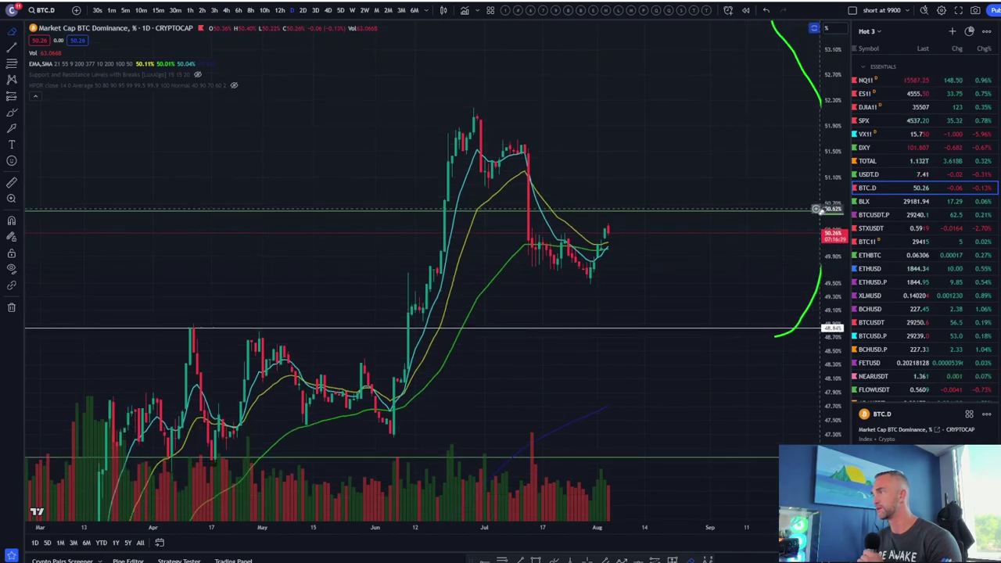
scroll(677, 244, down, 3)
drag(836, 136, 833, 205)
drag(757, 156, 663, 180)
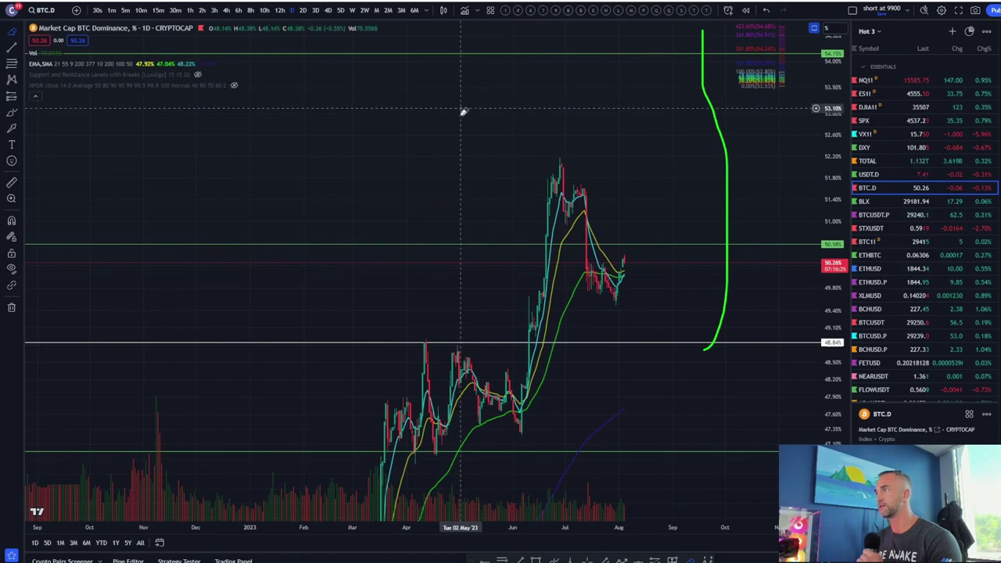
click(726, 164)
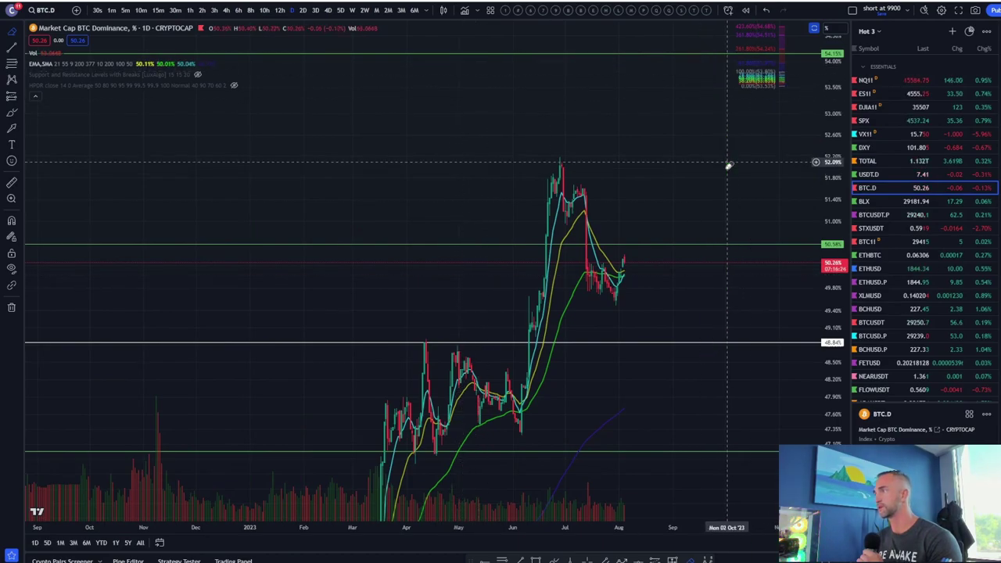
click(776, 78)
drag(748, 157, 683, 241)
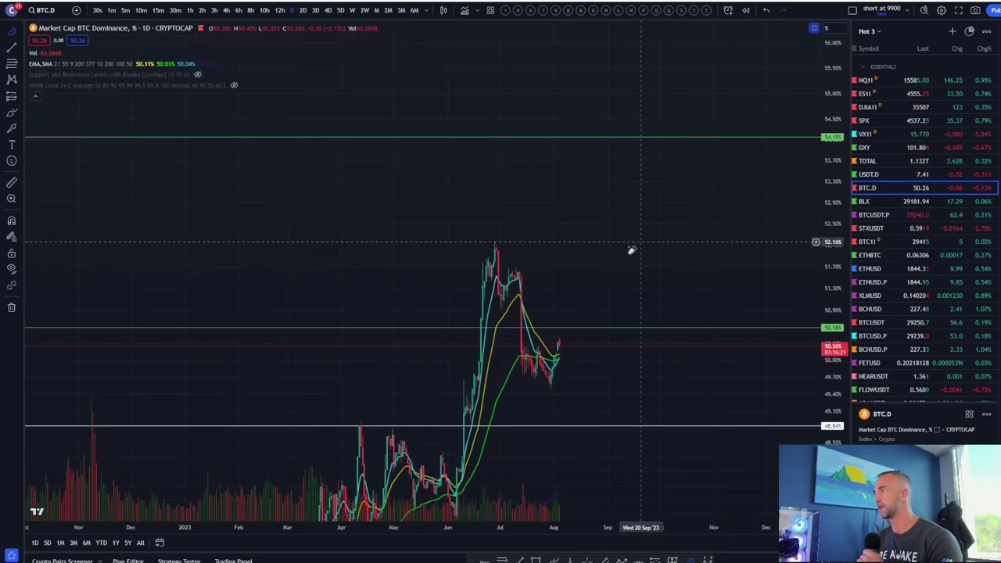
Step: Open the ETHBTC daily chart and frame its descending trendline, small rising channel and downward projection line
click(886, 256)
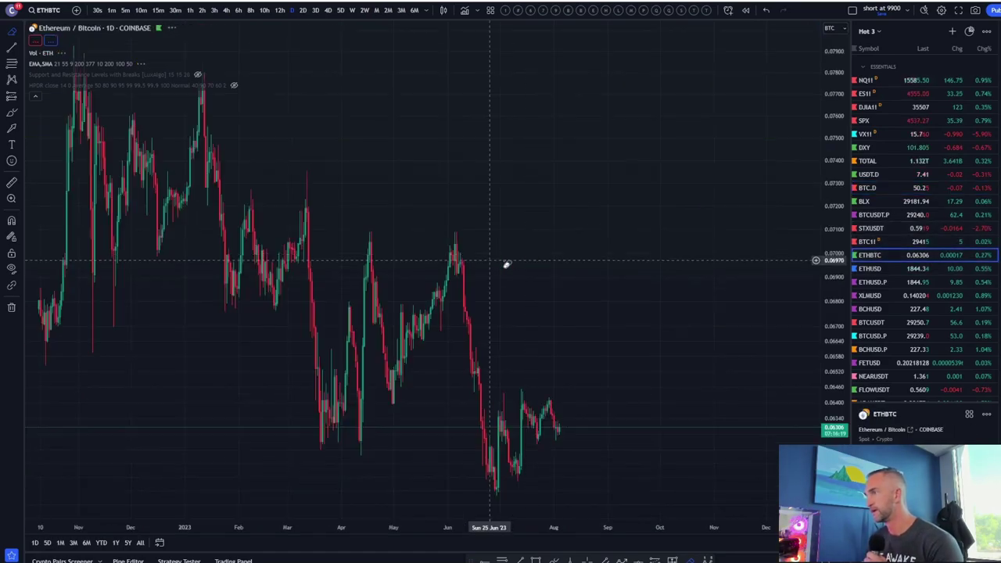
scroll(830, 287, down, 10)
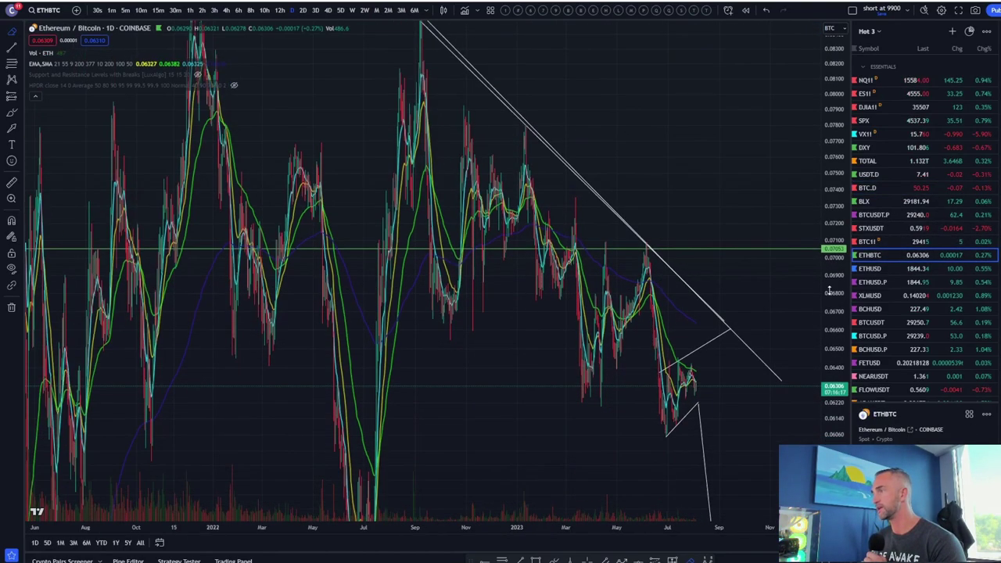
scroll(703, 317, up, 6)
drag(516, 419, 577, 303)
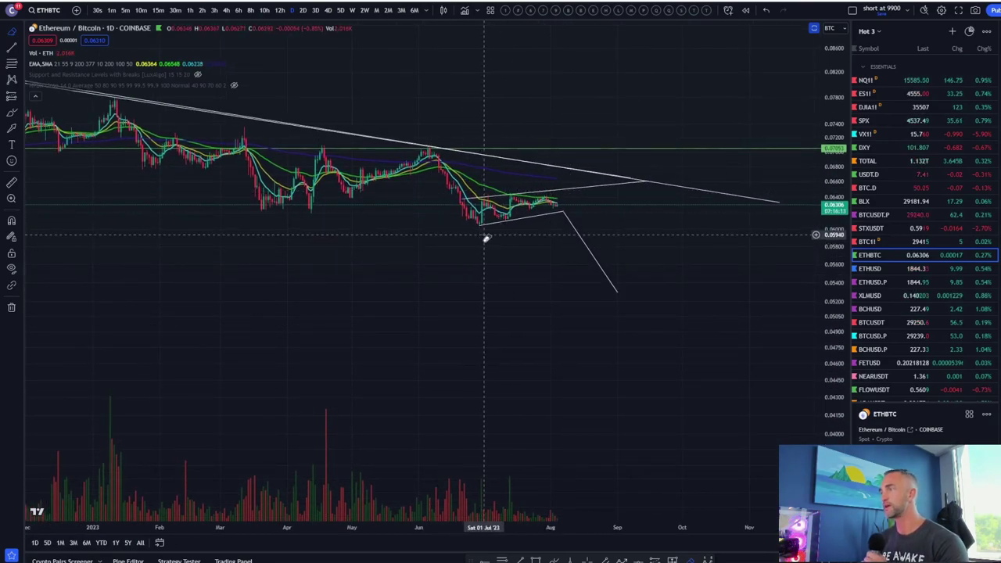
scroll(481, 275, down, 3)
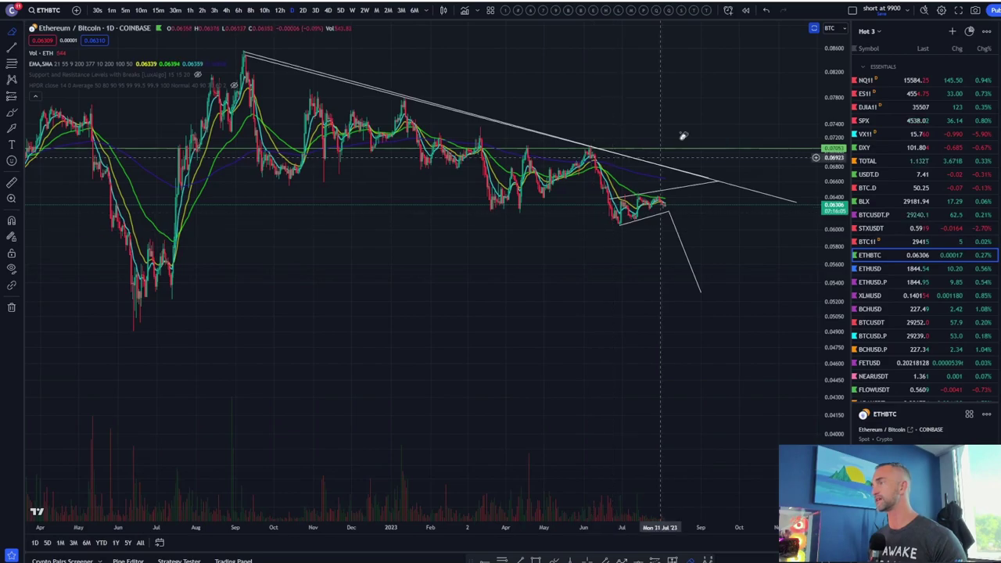
Step: Examine the ETHBTC daily candles since 2021 against the descending trendline, the 0.07053 level, the 2022 low and the downward projection
scroll(589, 308, down, 1)
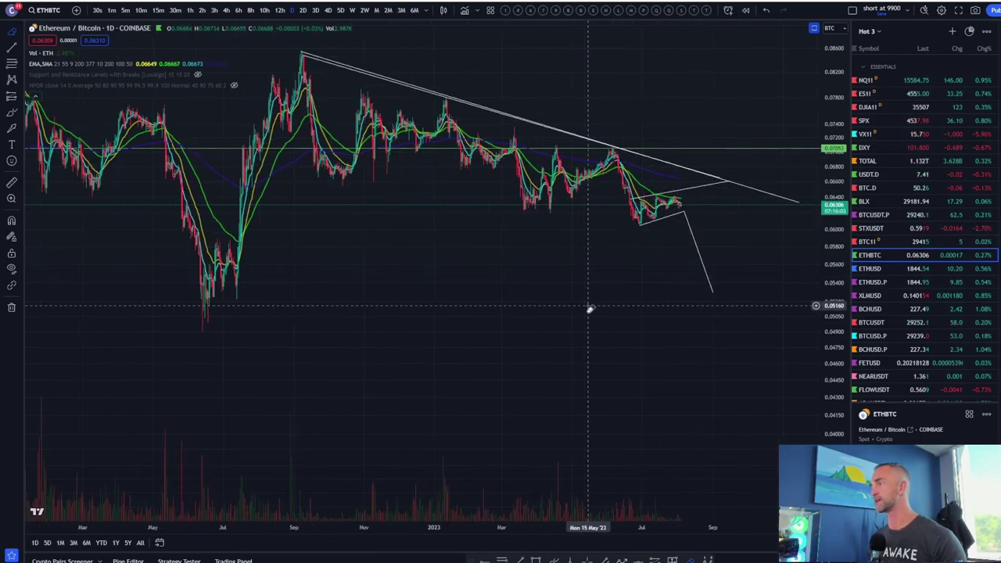
scroll(581, 320, up, 2)
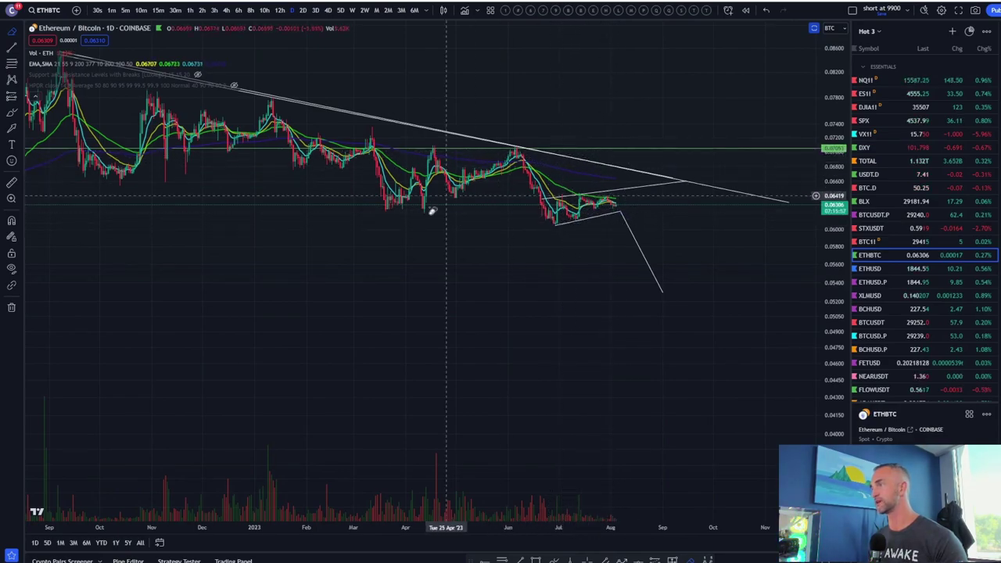
scroll(568, 284, down, 2)
scroll(374, 209, down, 2)
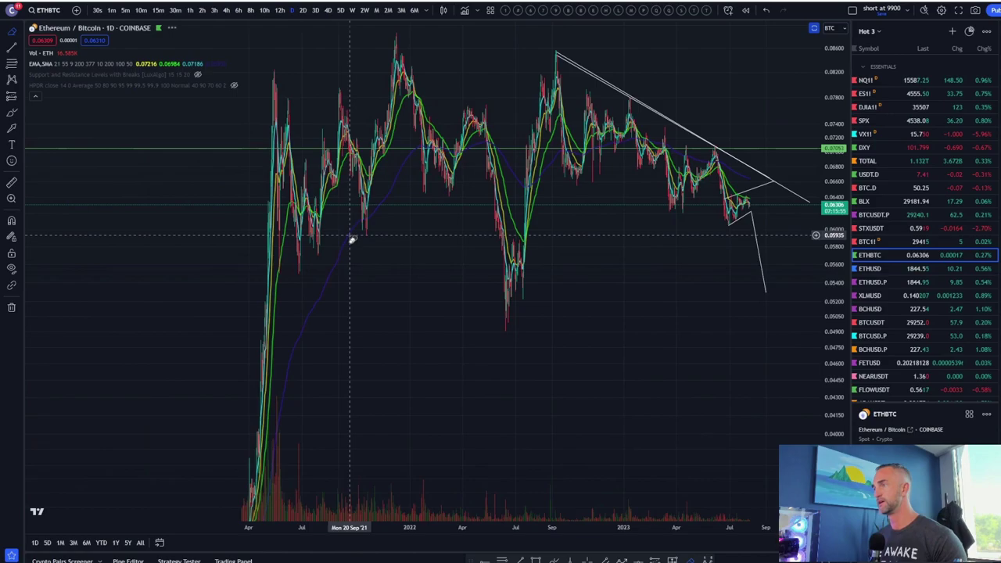
scroll(693, 288, up, 2)
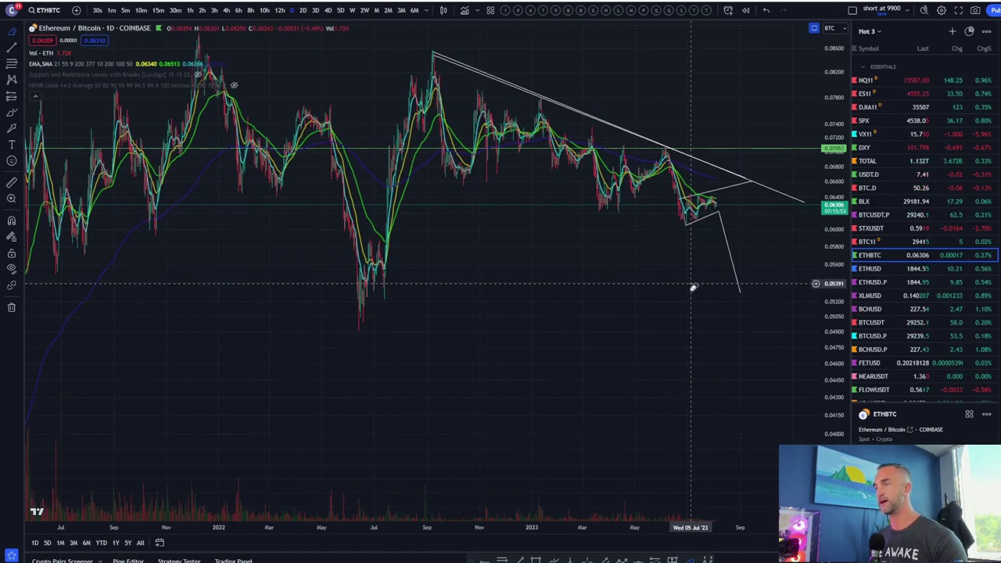
scroll(657, 295, up, 2)
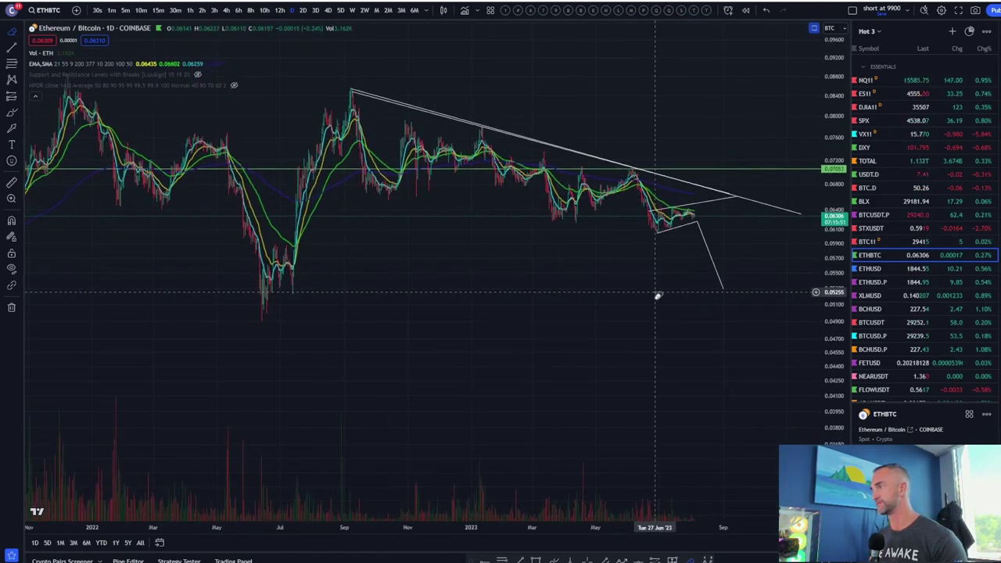
scroll(591, 293, down, 2)
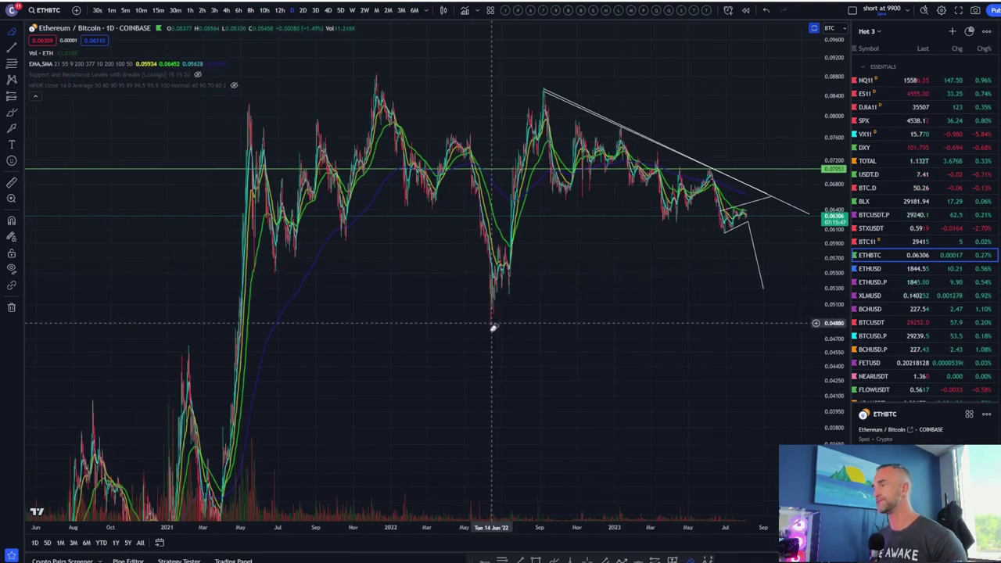
scroll(711, 287, up, 2)
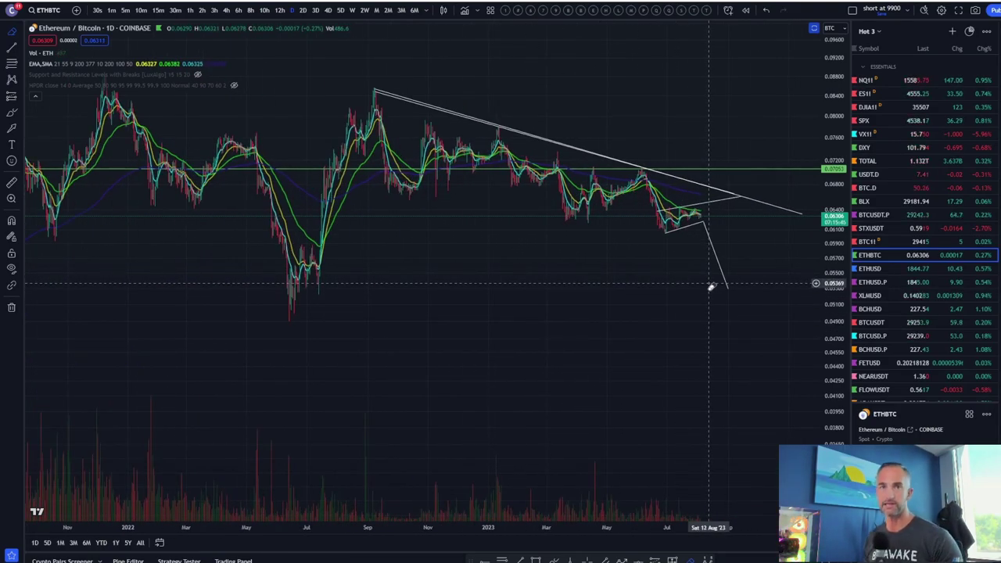
scroll(699, 284, down, 2)
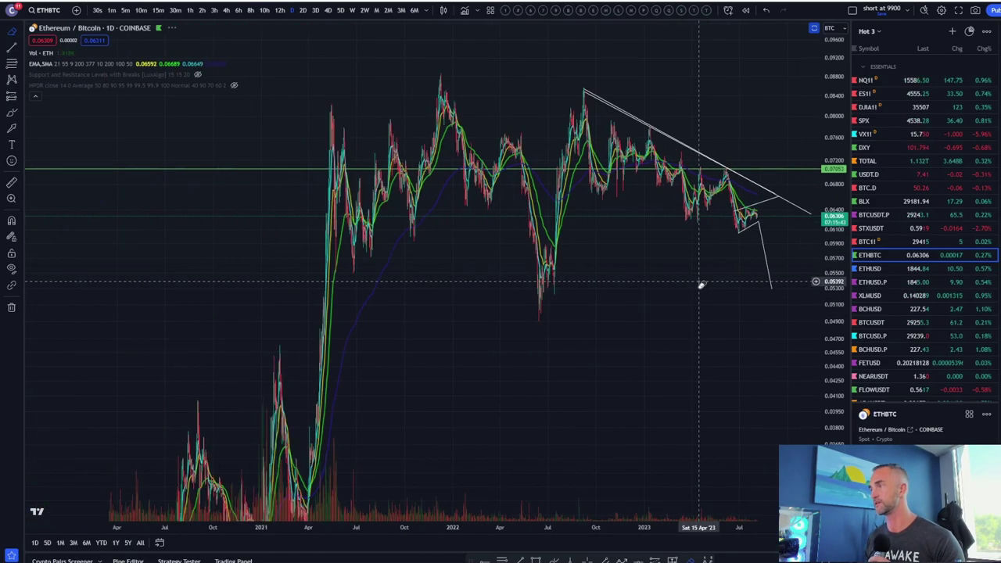
scroll(567, 284, up, 3)
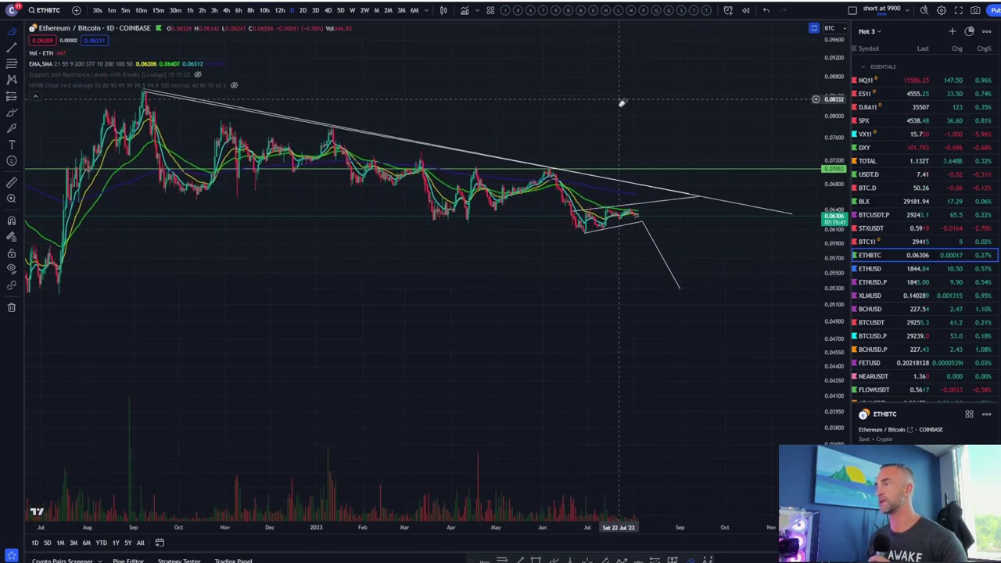
scroll(844, 263, up, 7)
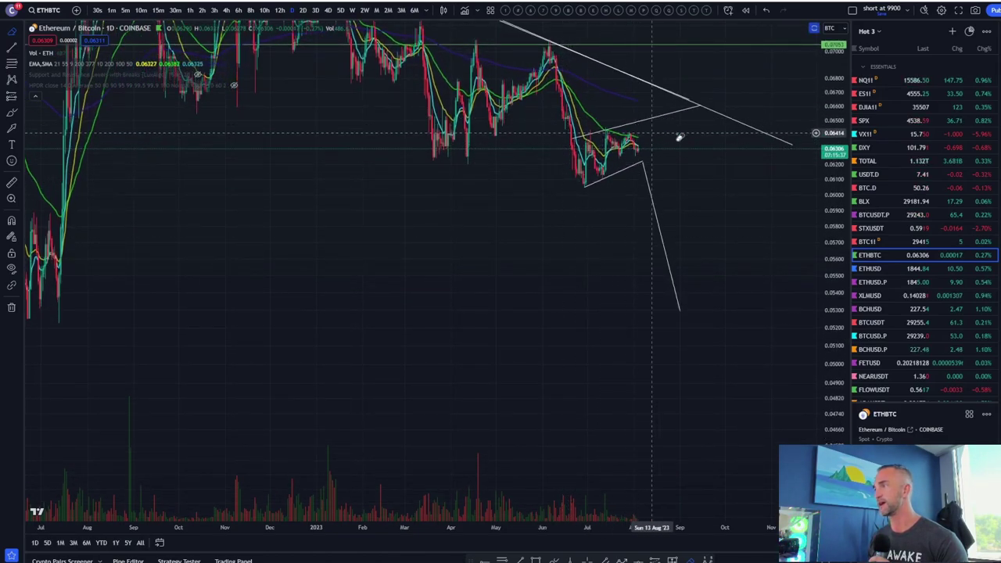
drag(682, 157, 655, 203)
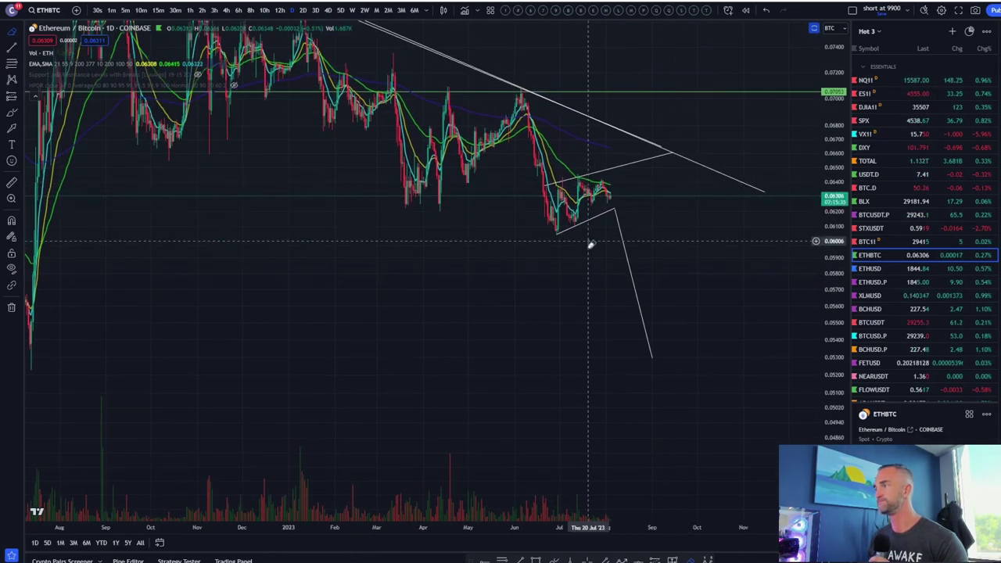
Step: Switch ETHBTC to weekly candles and fit the price action since 2020 with its trendlines and moving averages
click(352, 11)
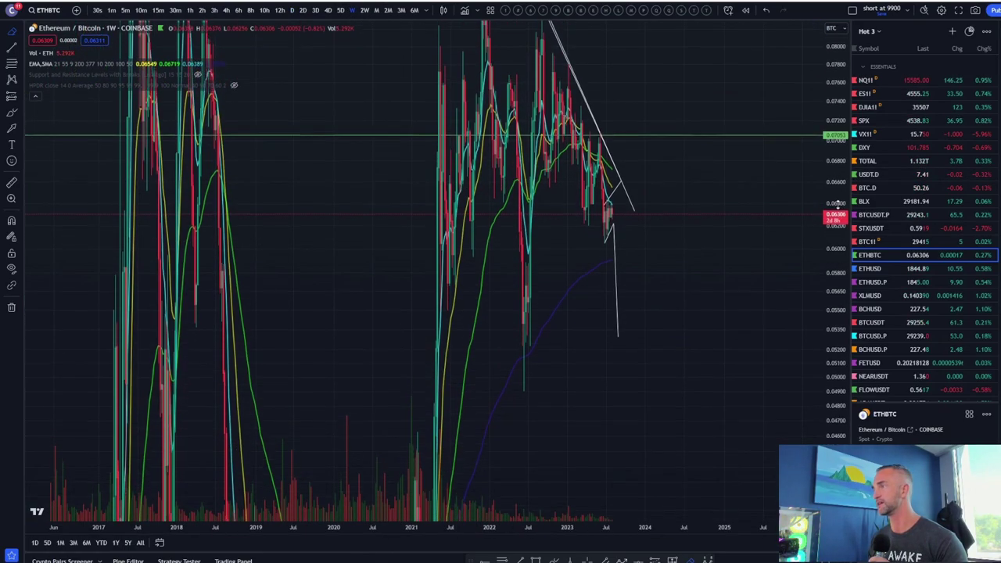
drag(837, 204, 838, 310)
scroll(578, 306, up, 6)
drag(574, 329, 771, 295)
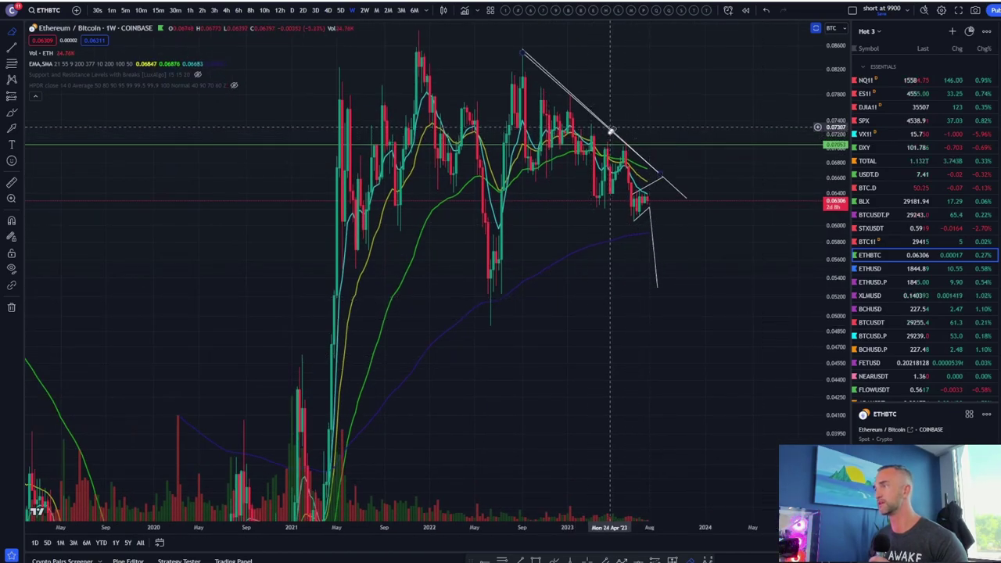
Step: Erase the duplicate descending trendline on the ETHBTC weekly chart and focus on the candles since 2022
click(611, 130)
scroll(596, 272, up, 1)
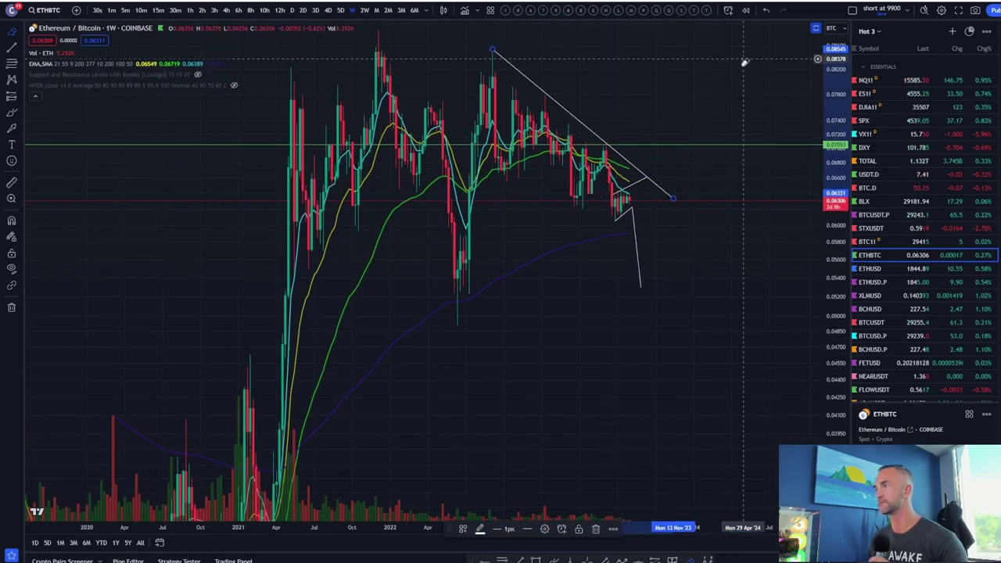
scroll(584, 108, up, 3)
drag(586, 106, 677, 73)
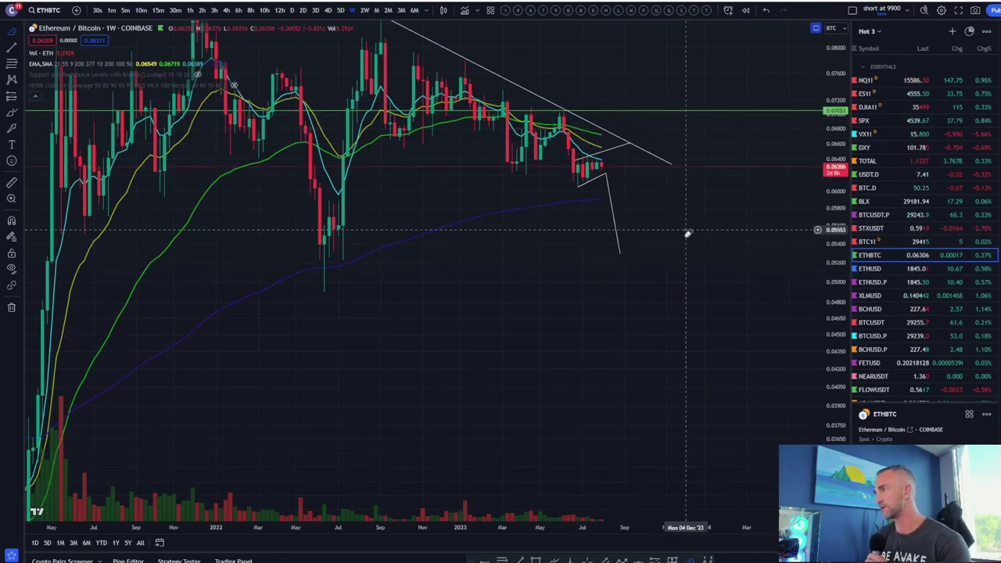
drag(754, 293, 733, 247)
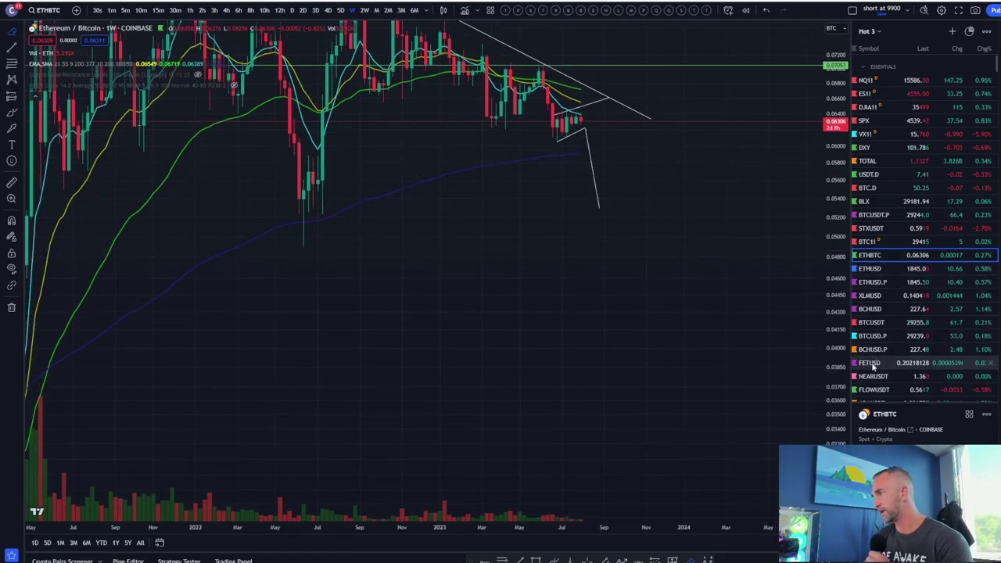
Step: Find AAVEBTC further down the watchlist and open its weekly chart with the full price history
scroll(873, 366, down, 3)
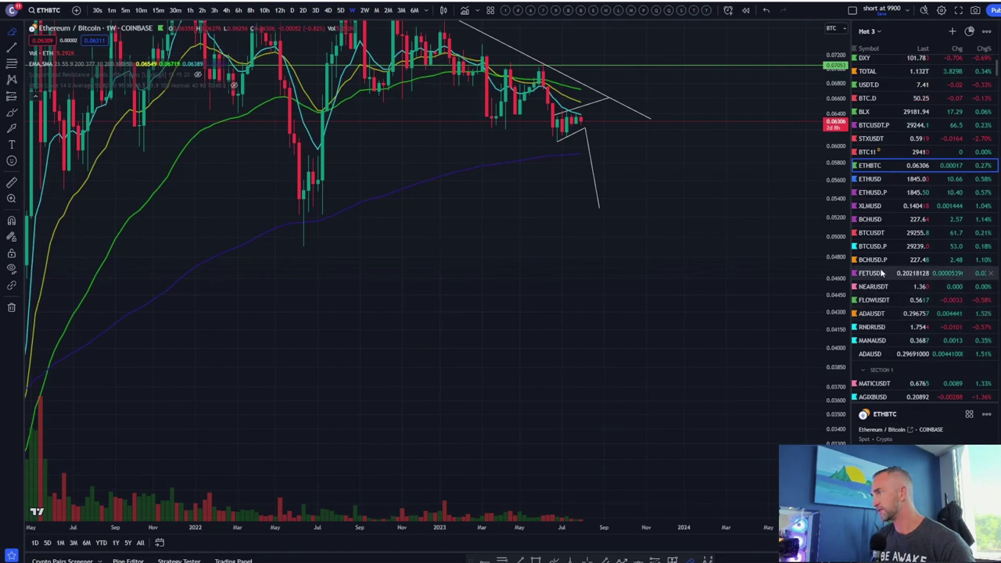
scroll(882, 266, down, 10)
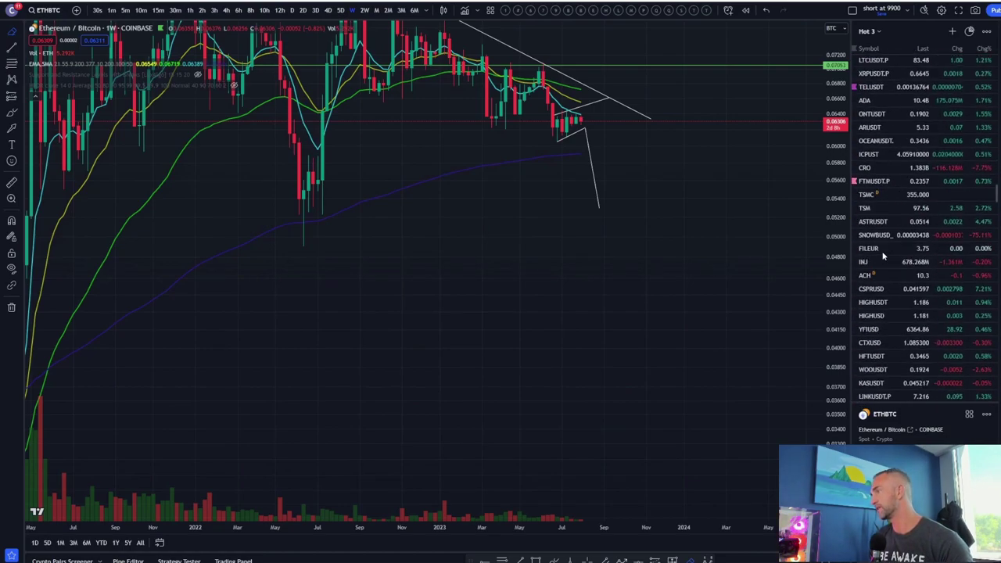
scroll(883, 256, down, 10)
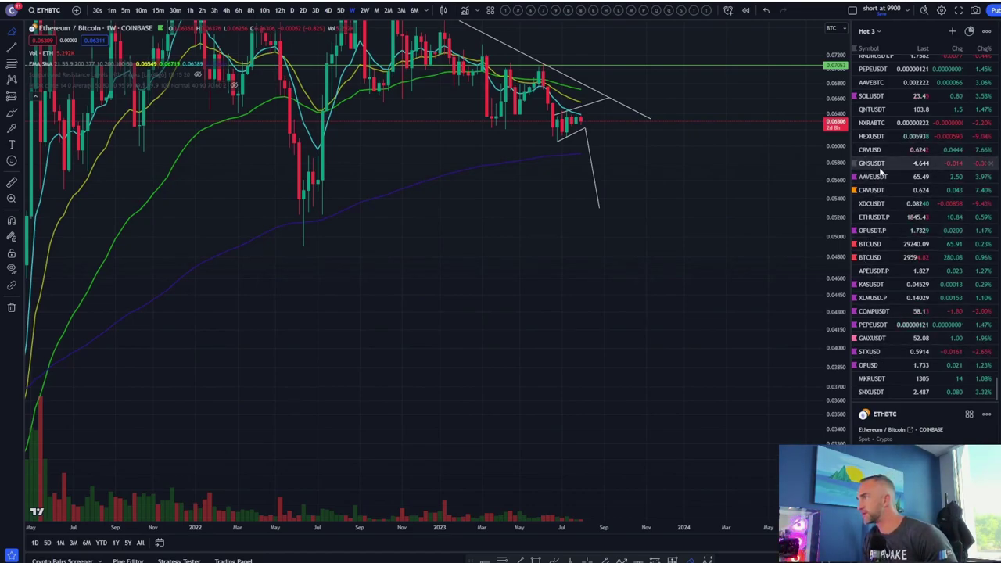
click(884, 85)
scroll(617, 313, down, 5)
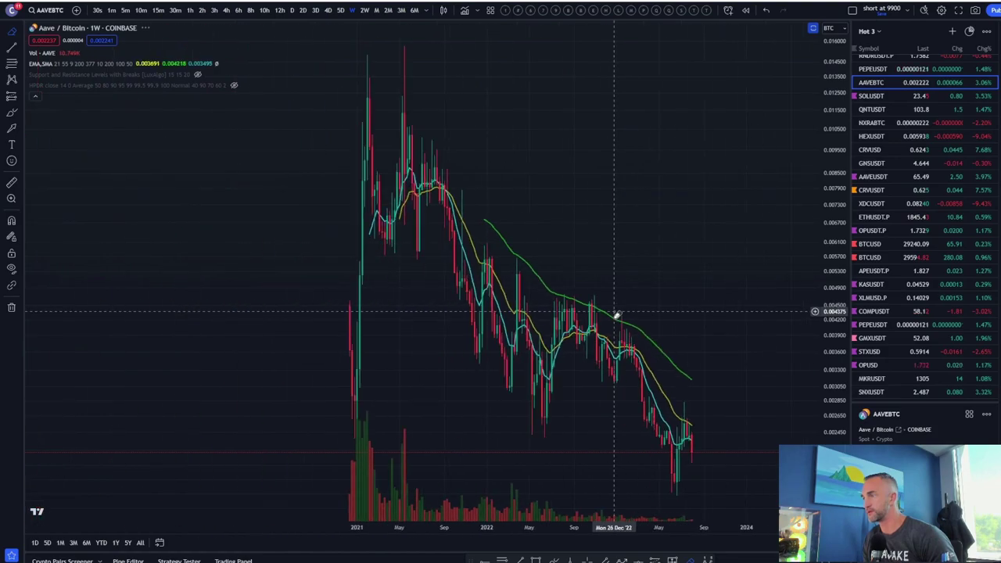
Step: Examine the AAVEBTC weekly candles since 2021 against the moving averages, especially the mid-2023 rebound
scroll(743, 360, up, 10)
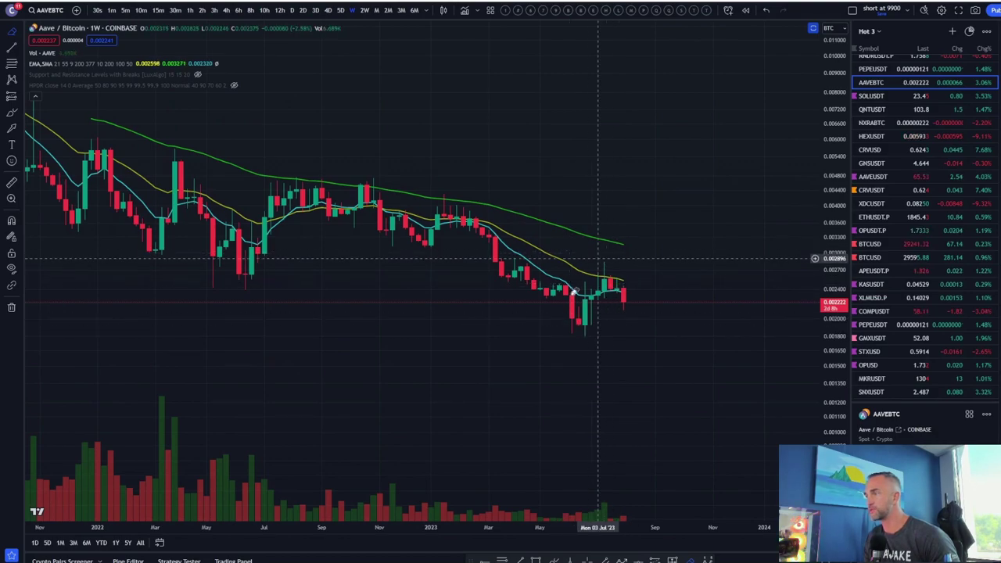
scroll(542, 322, down, 2)
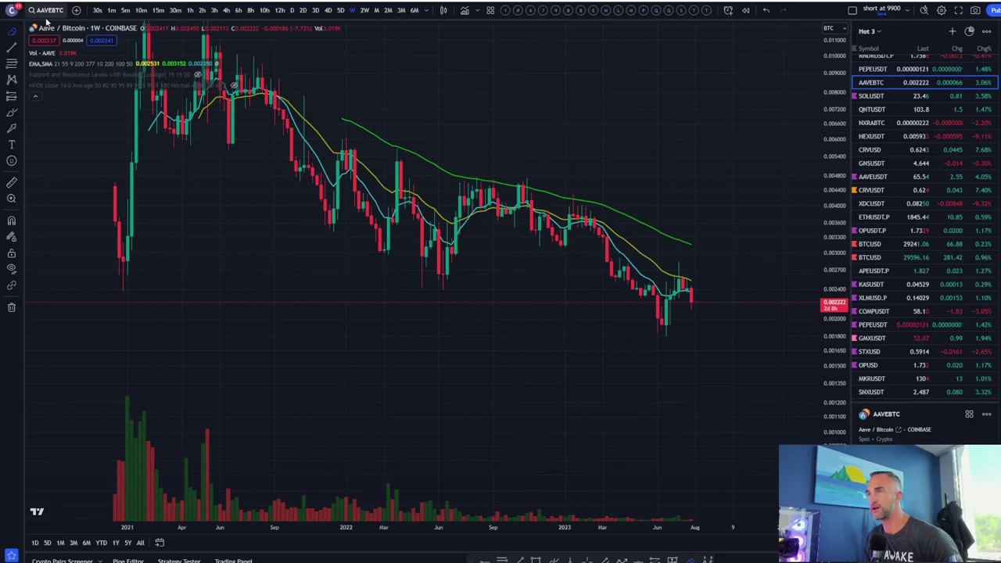
scroll(571, 320, up, 2)
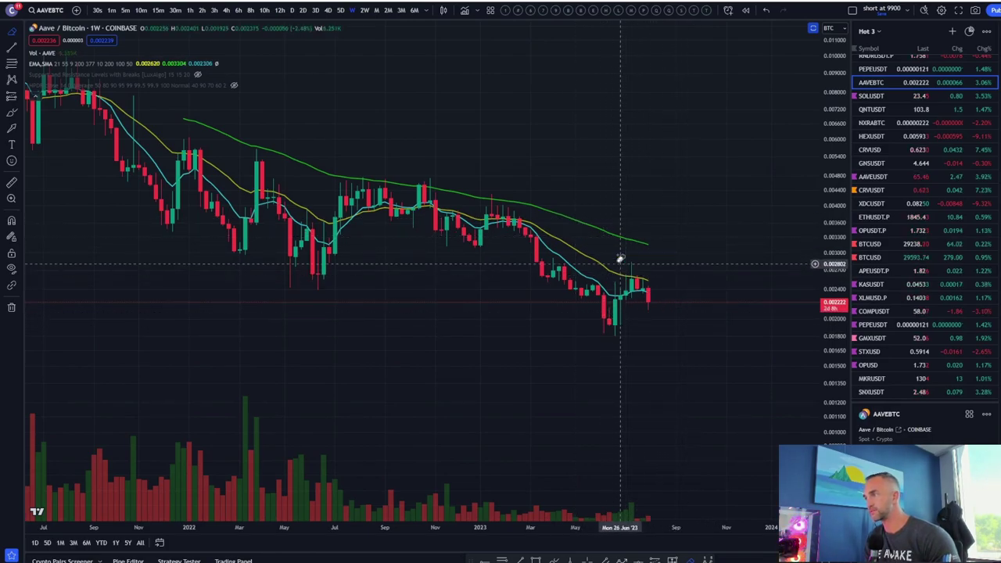
scroll(751, 211, down, 2)
scroll(828, 258, up, 3)
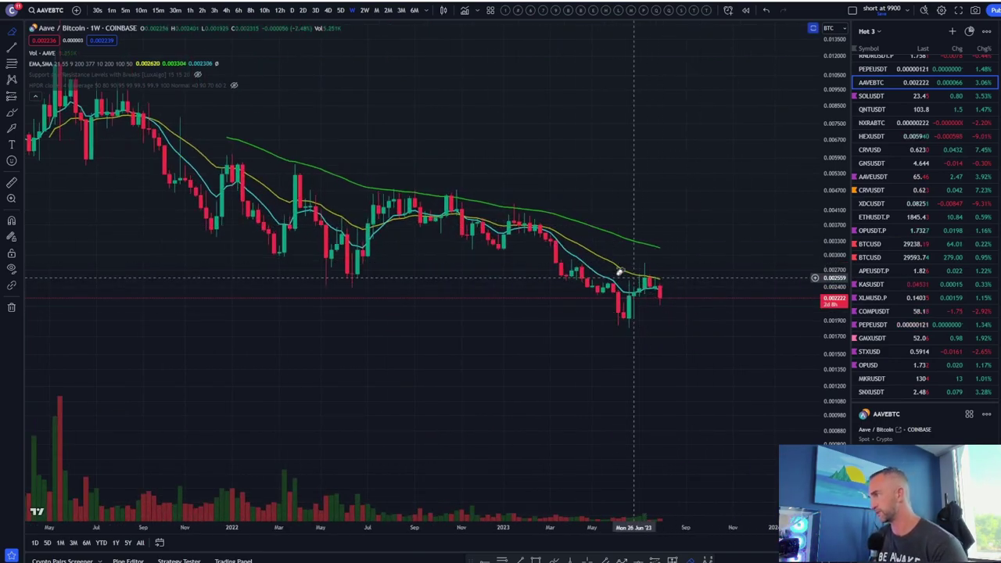
Step: Open AAVEUSDT on daily candles and focus on March to August 2023 around the 64.72 level
click(293, 10)
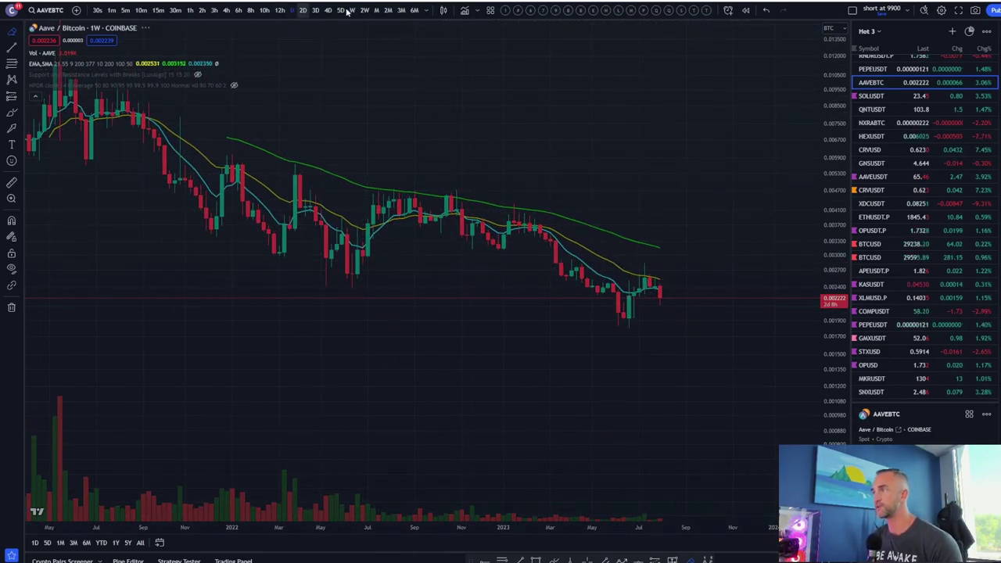
click(873, 176)
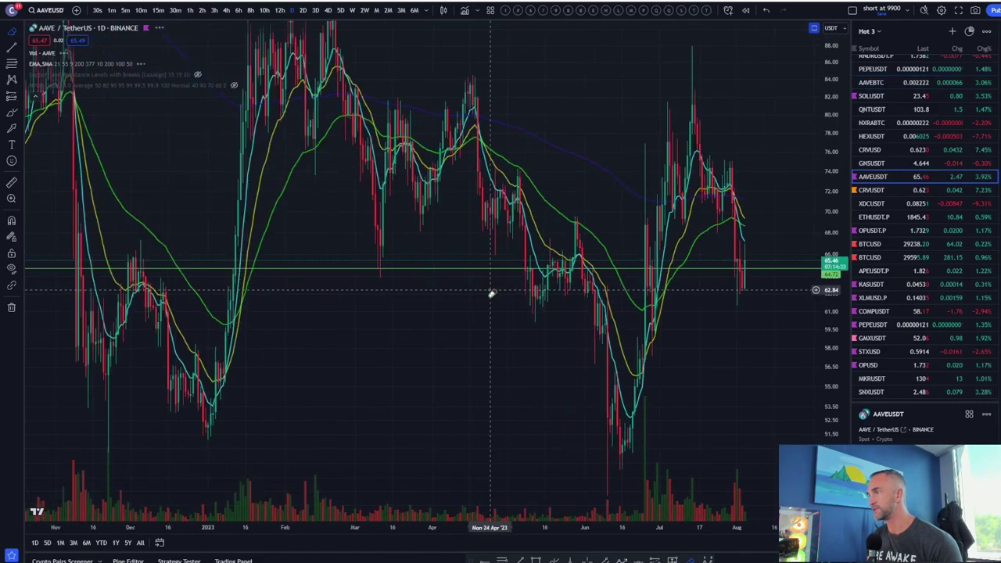
scroll(706, 346, up, 5)
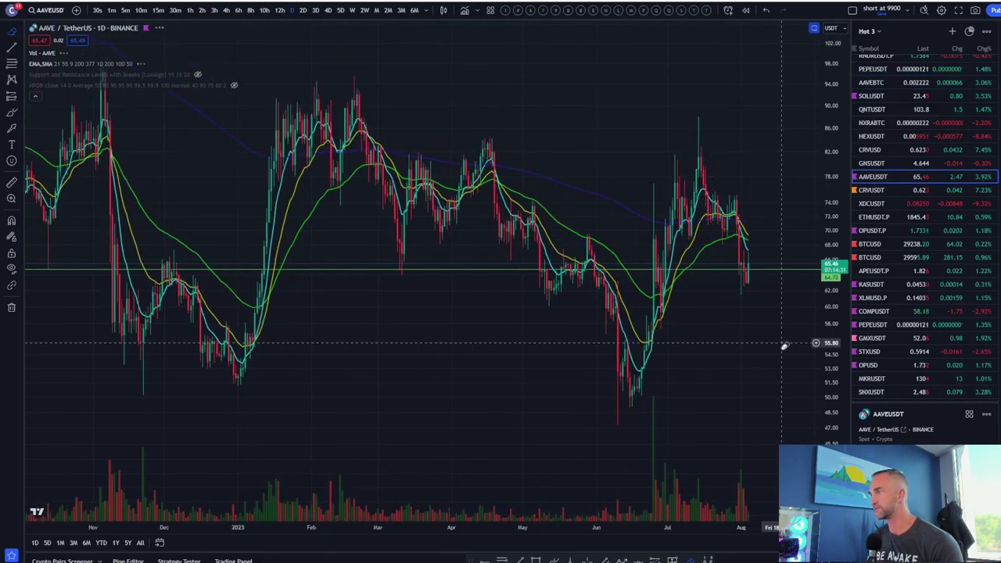
drag(829, 290, 828, 368)
drag(766, 196, 690, 190)
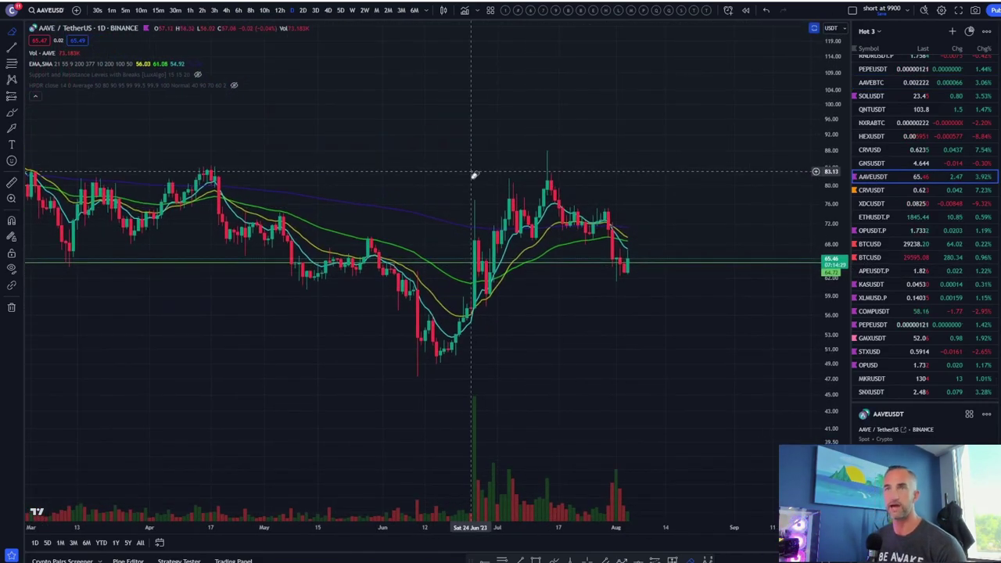